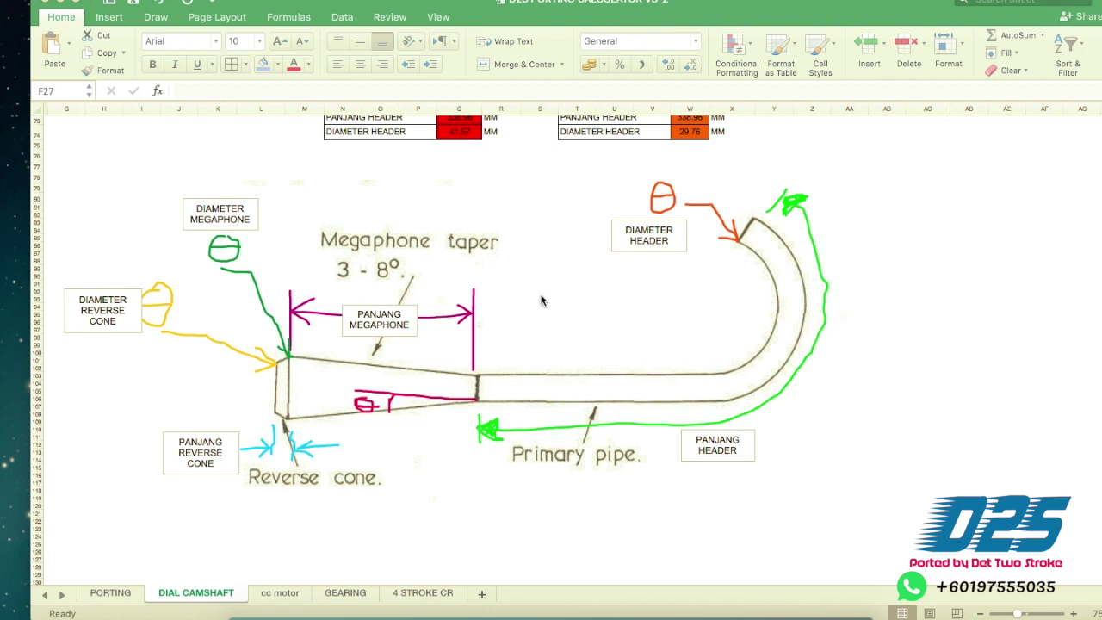
Examine the 2 intake valve and 1 intake valve exhaust design tables above the exhaust pipe diagram.
scroll(540, 300, up, 5)
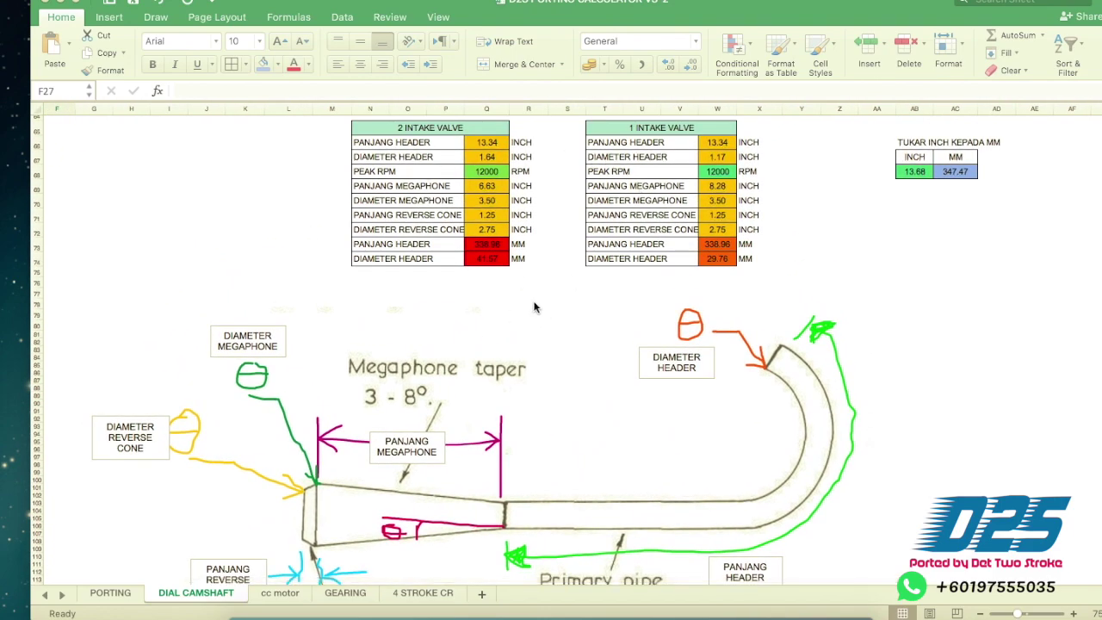
scroll(534, 308, down, 3)
scroll(533, 307, up, 4)
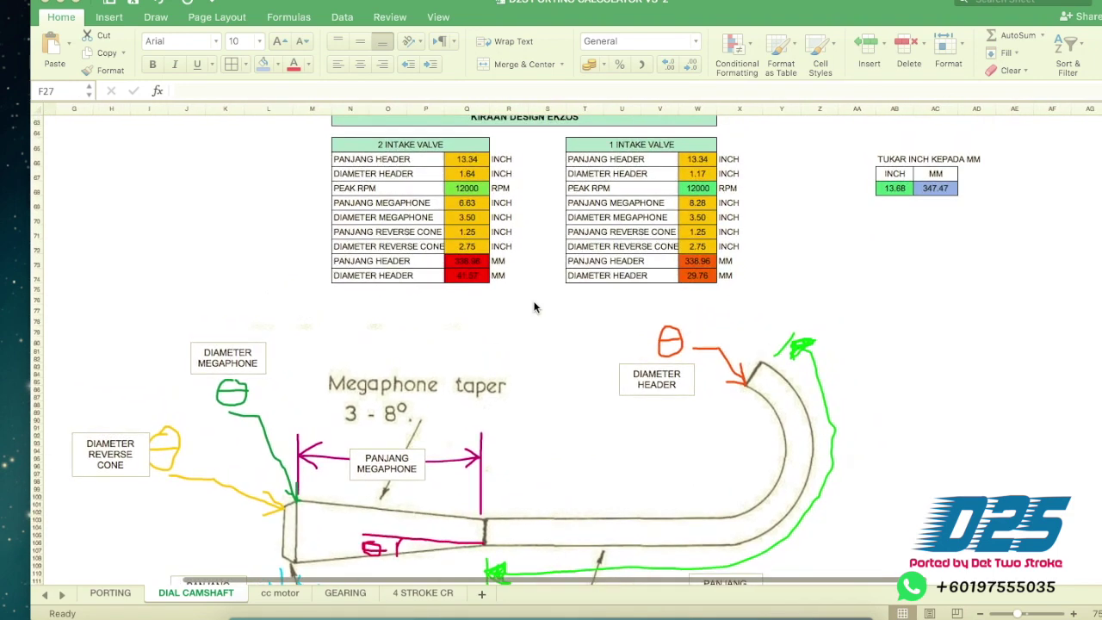
scroll(534, 308, down, 1)
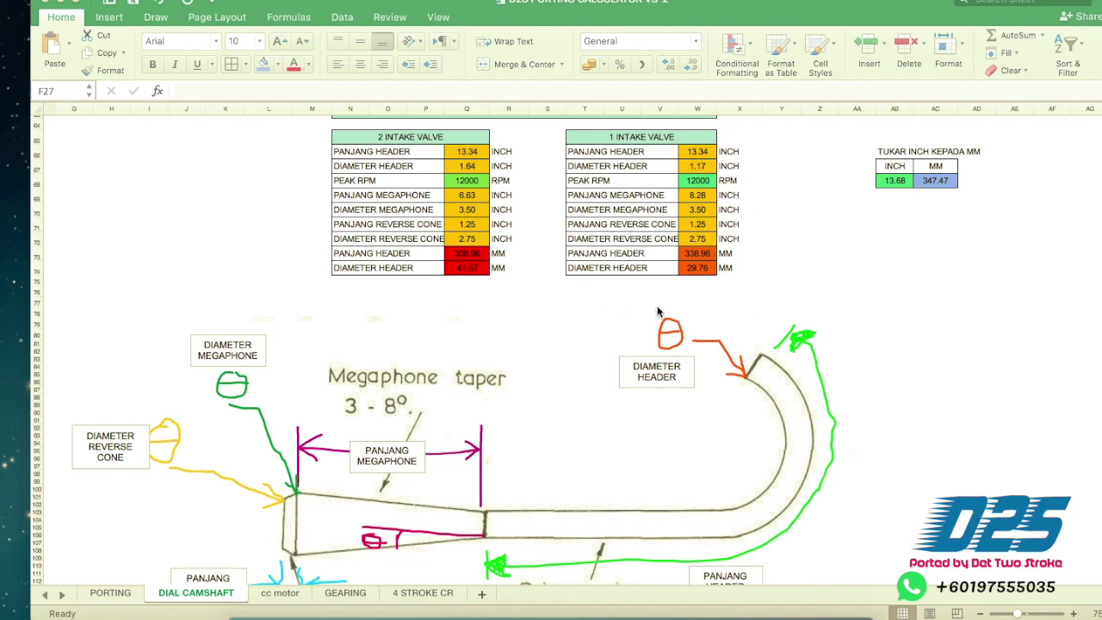
Review the camshaft timing data and the compression ratio blocks for 2 intake valves and 1 intake valve.
scroll(658, 311, up, 10)
scroll(658, 312, left, 3)
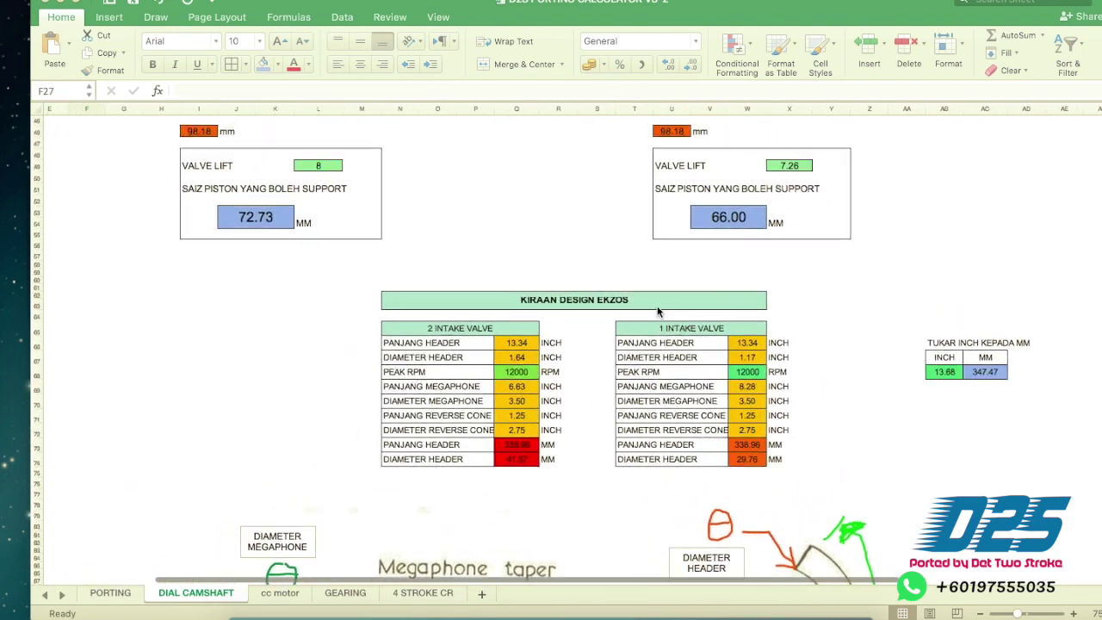
scroll(658, 311, up, 7)
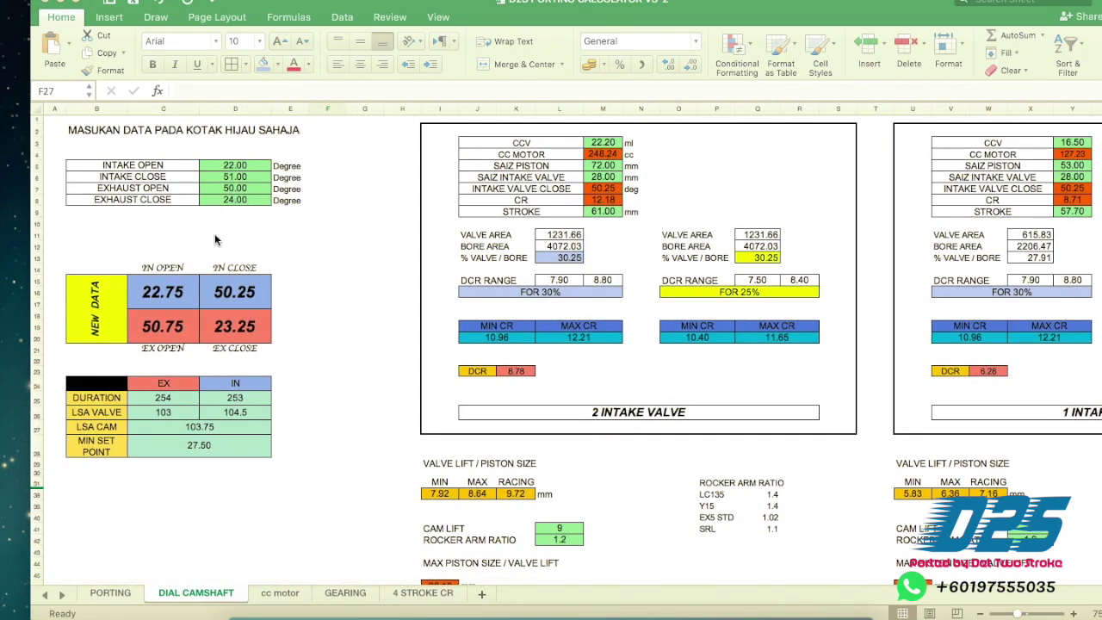
scroll(606, 274, right, 3)
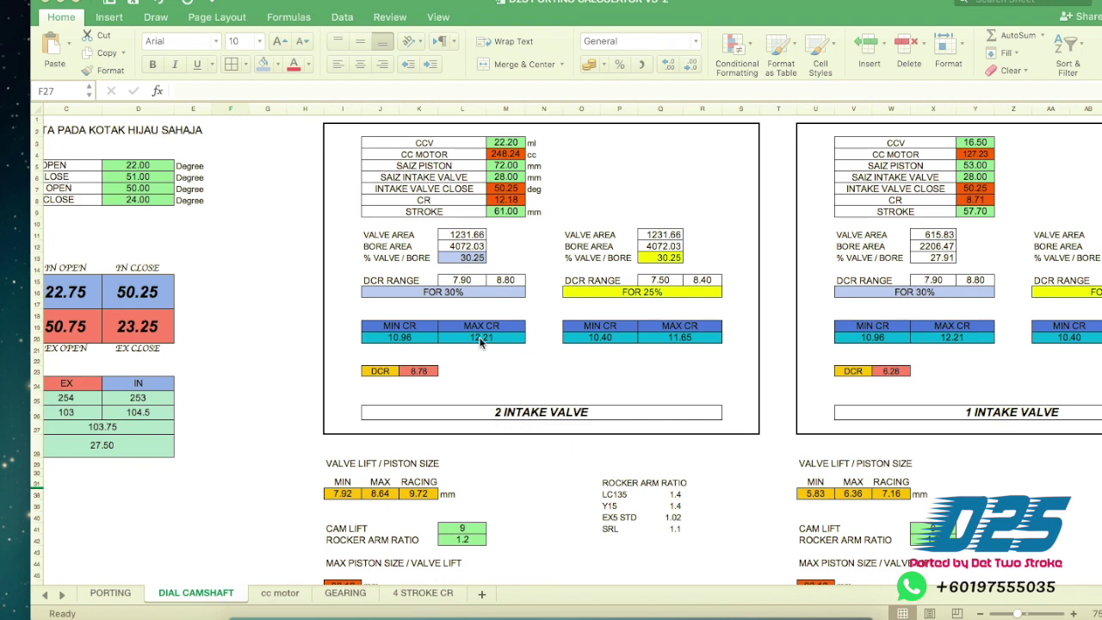
scroll(525, 271, right, 5)
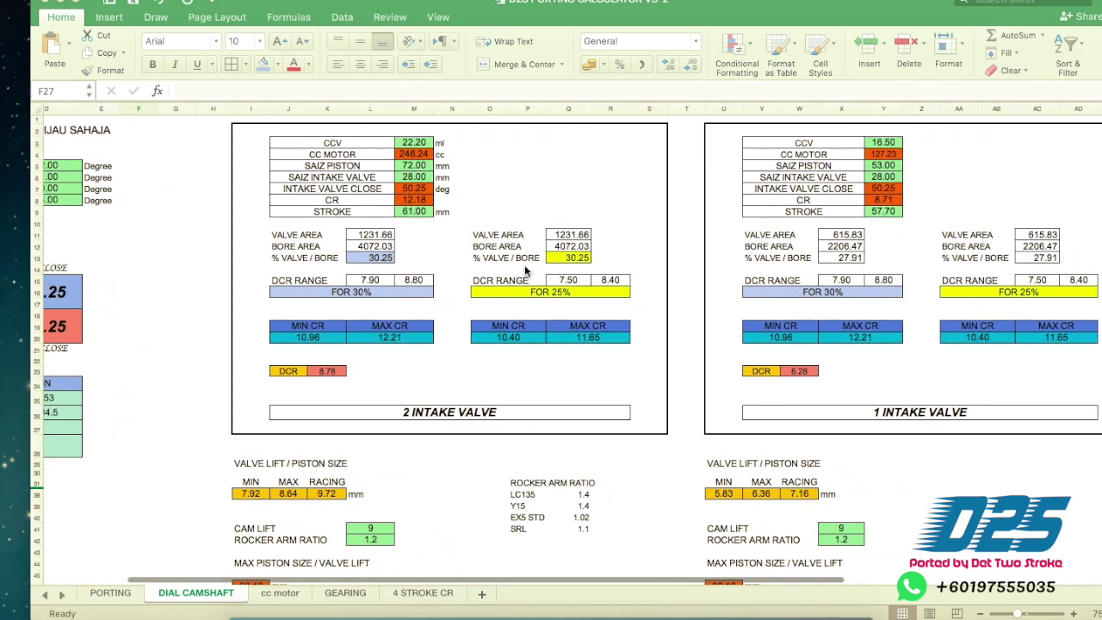
scroll(462, 274, right, 15)
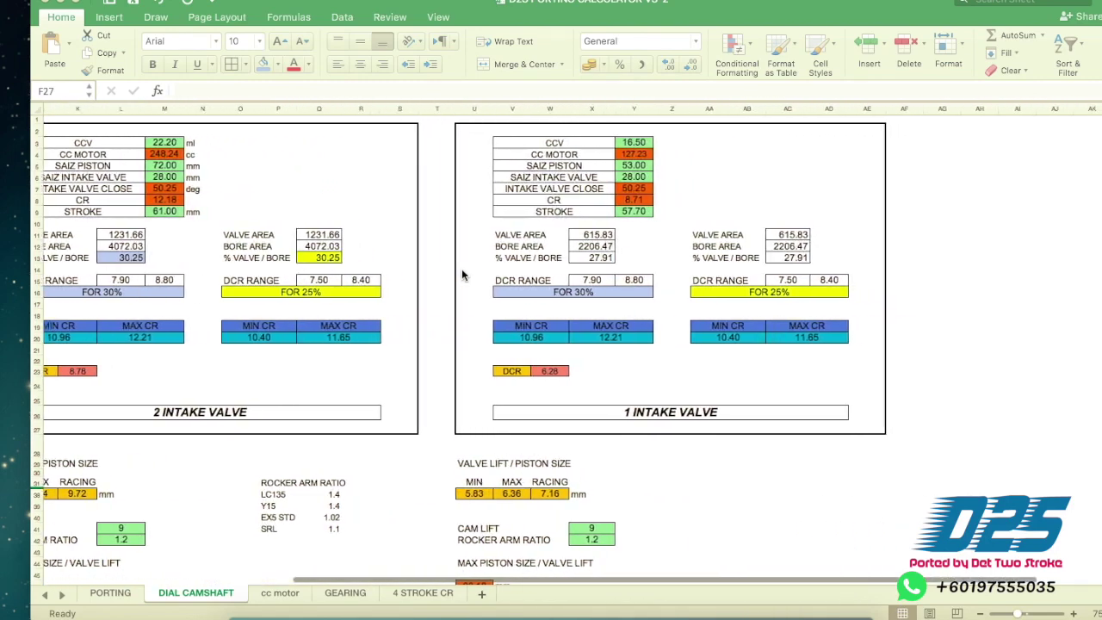
Examine the valve lift, cam lift, rocker arm ratio and supported piston size sections below the compression blocks.
scroll(583, 378, down, 3)
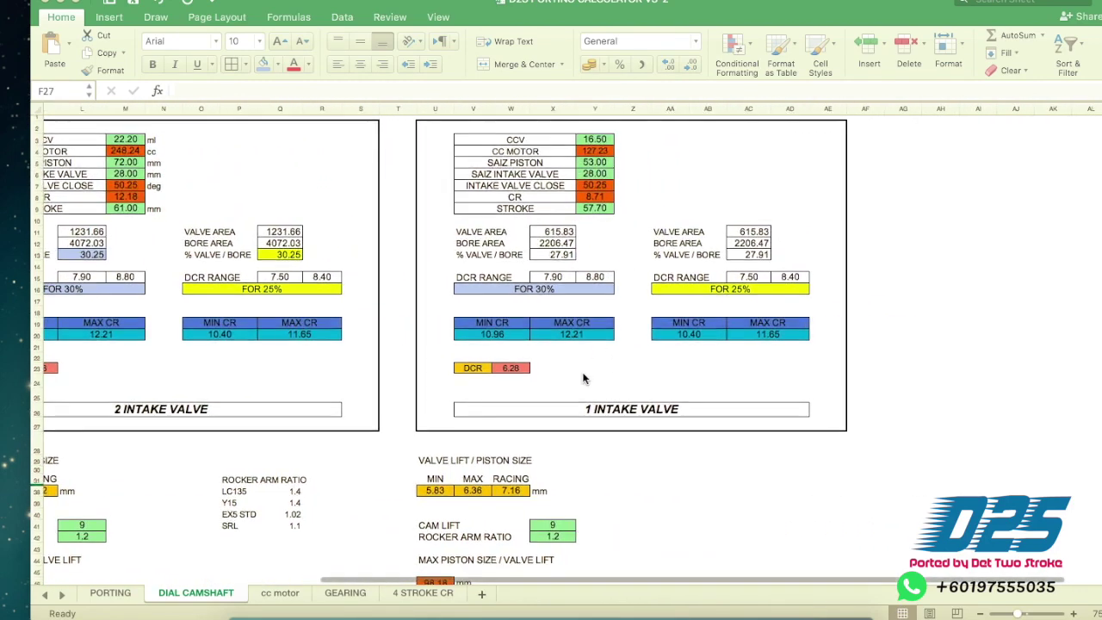
scroll(583, 379, down, 5)
scroll(583, 379, left, 3)
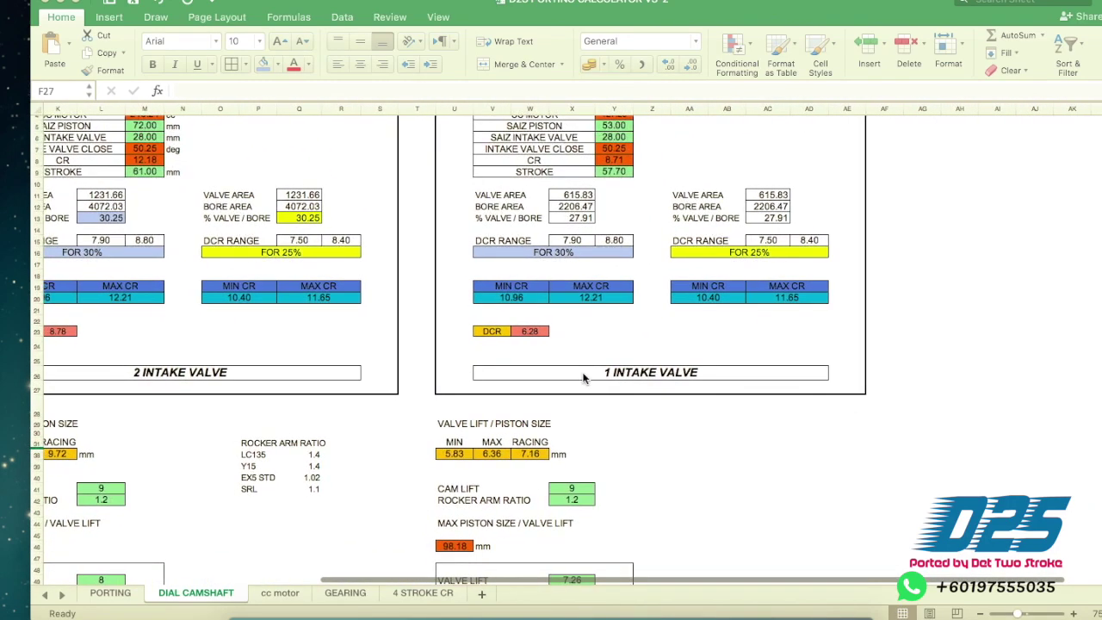
scroll(583, 379, down, 5)
scroll(583, 379, left, 3)
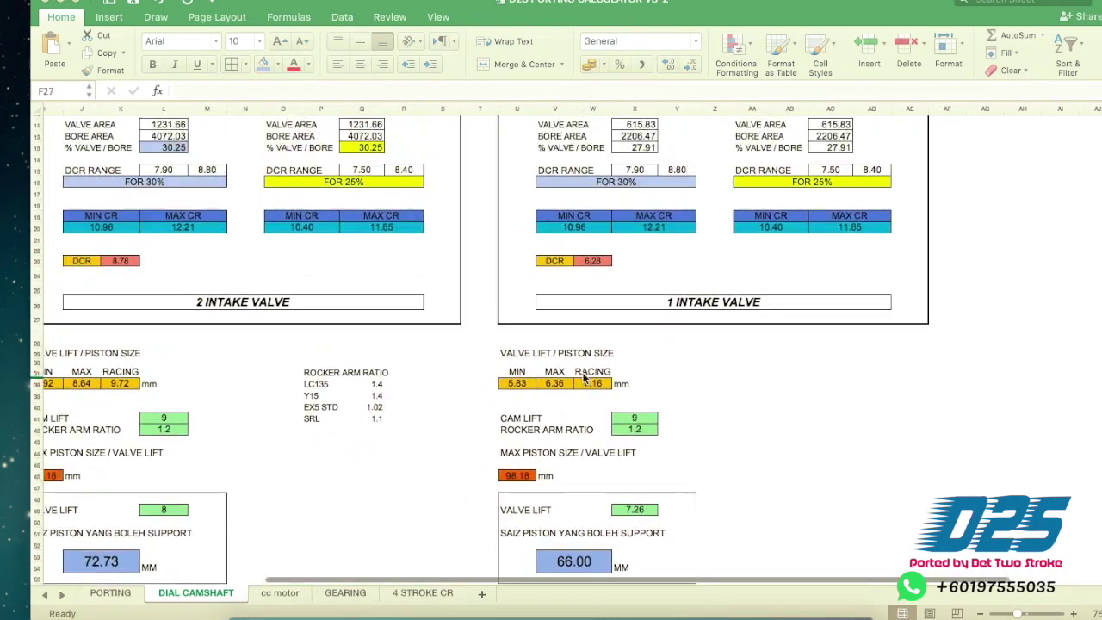
scroll(583, 379, down, 2)
scroll(583, 379, left, 5)
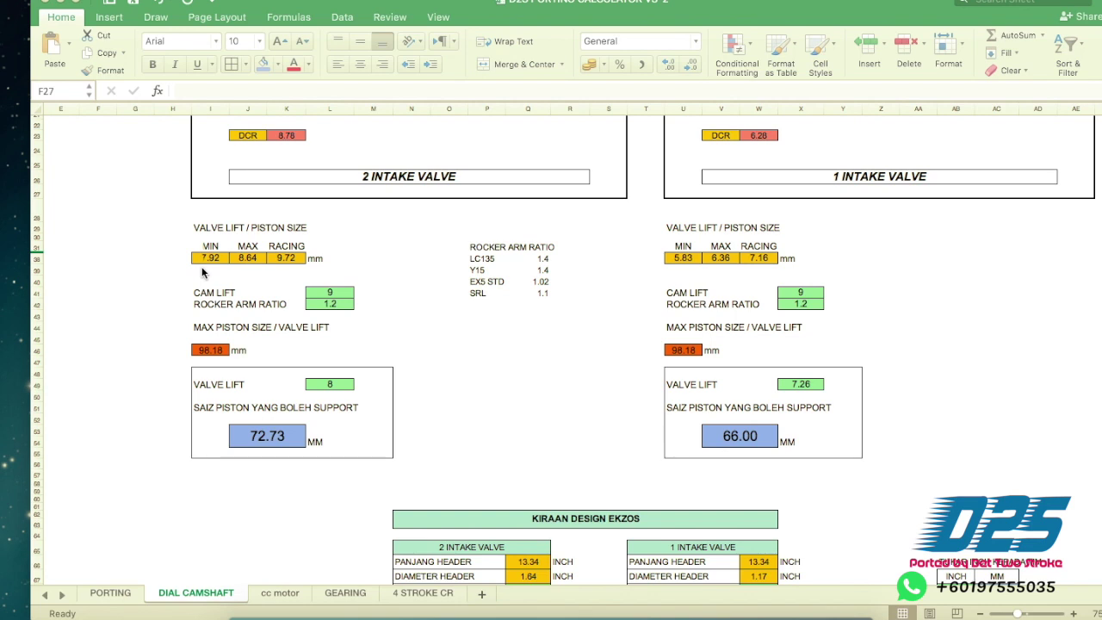
click(161, 264)
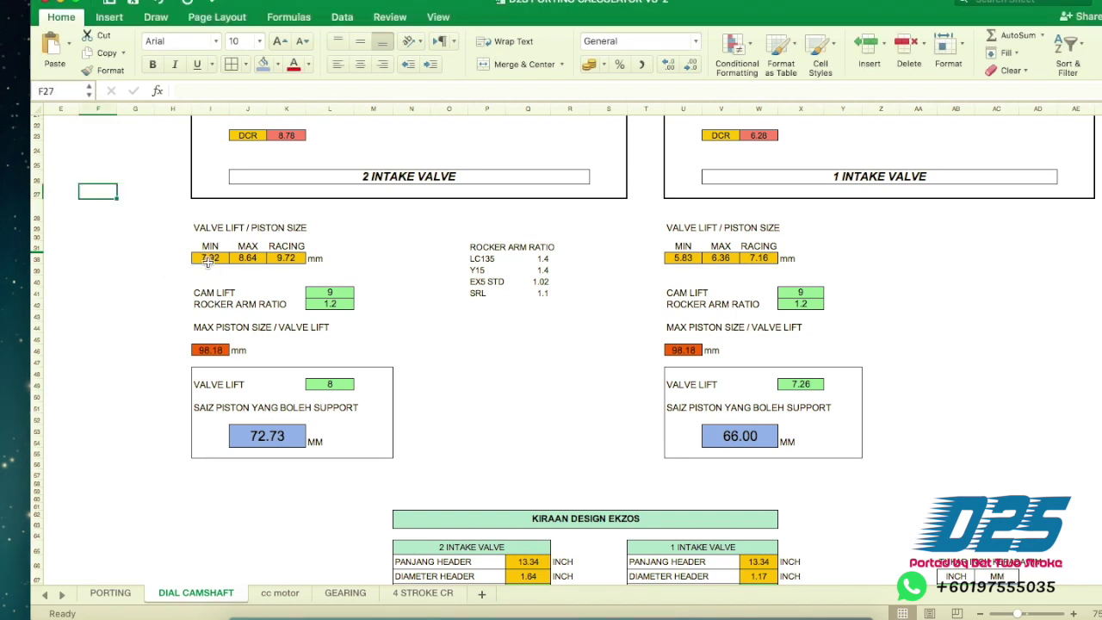
click(335, 281)
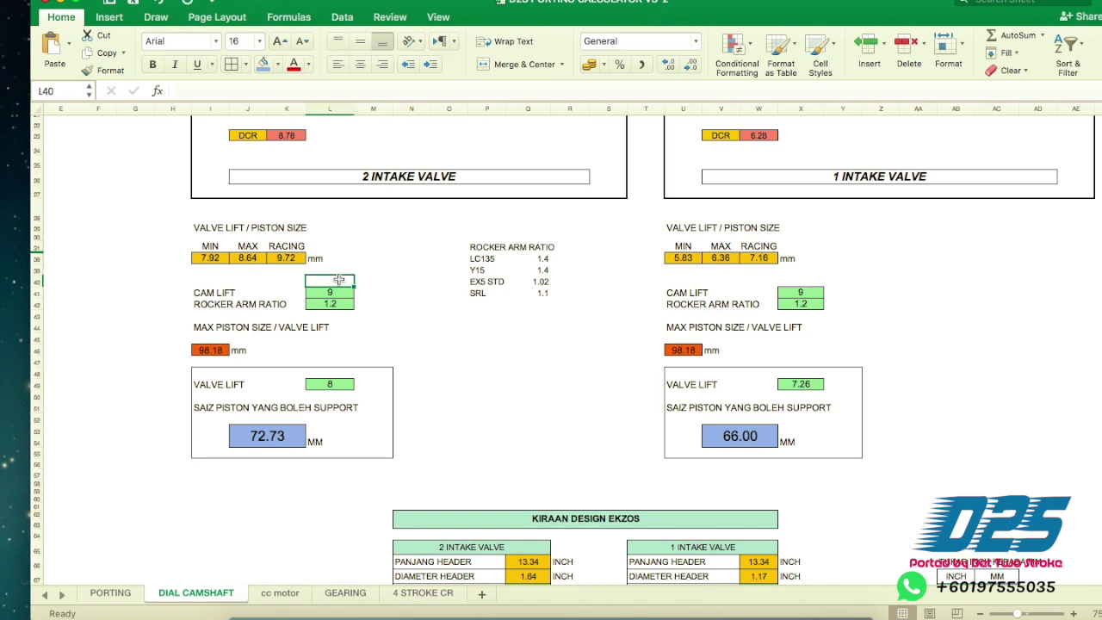
scroll(339, 279, up, 3)
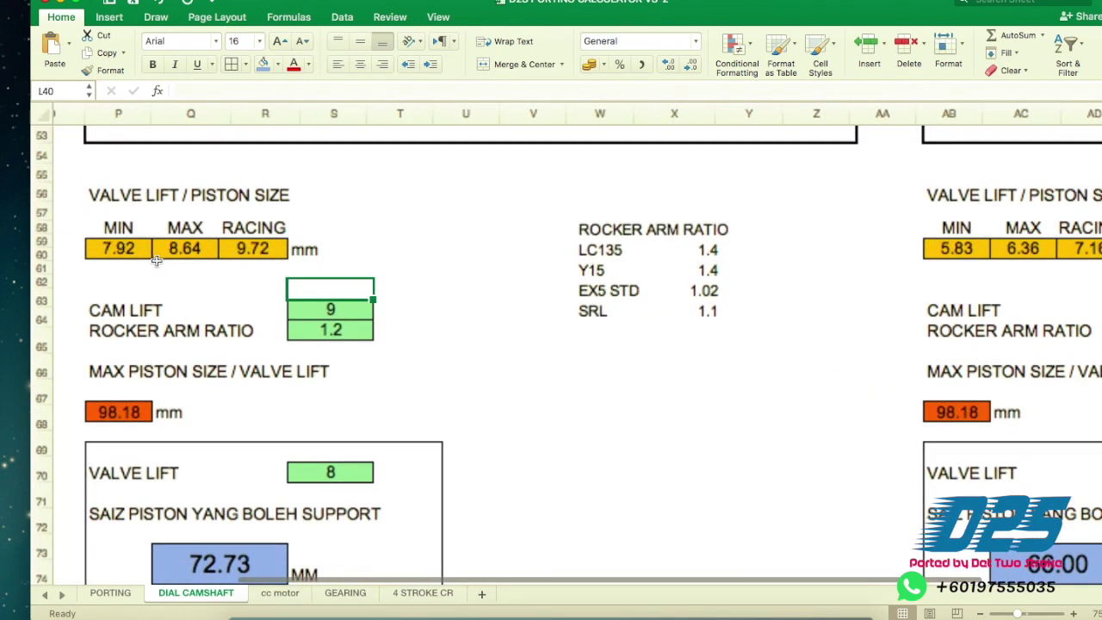
scroll(428, 322, down, 3)
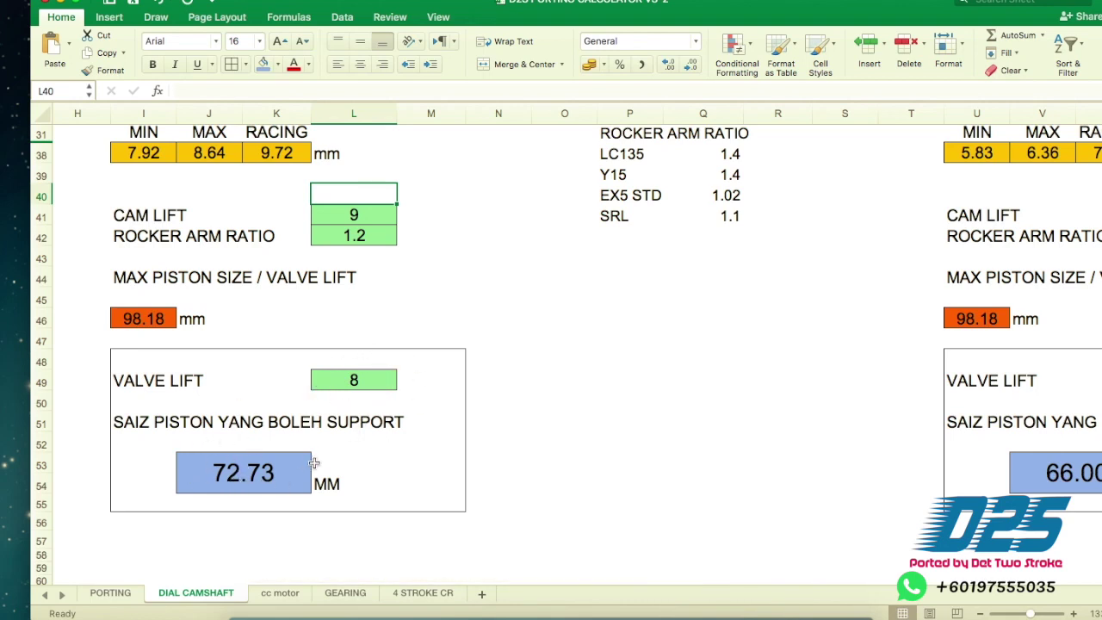
scroll(368, 428, down, 5)
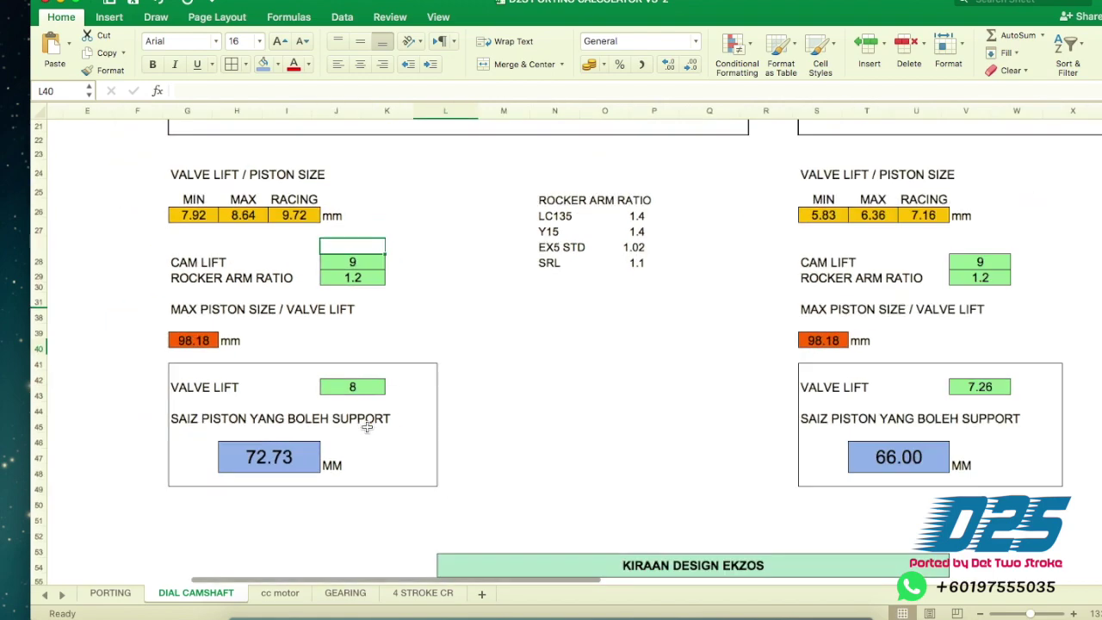
Compare the KIRAAN DESIGN EKZOS header, megaphone and reverse cone dimensions with the labelled parts of the exhaust diagram.
scroll(367, 428, down, 10)
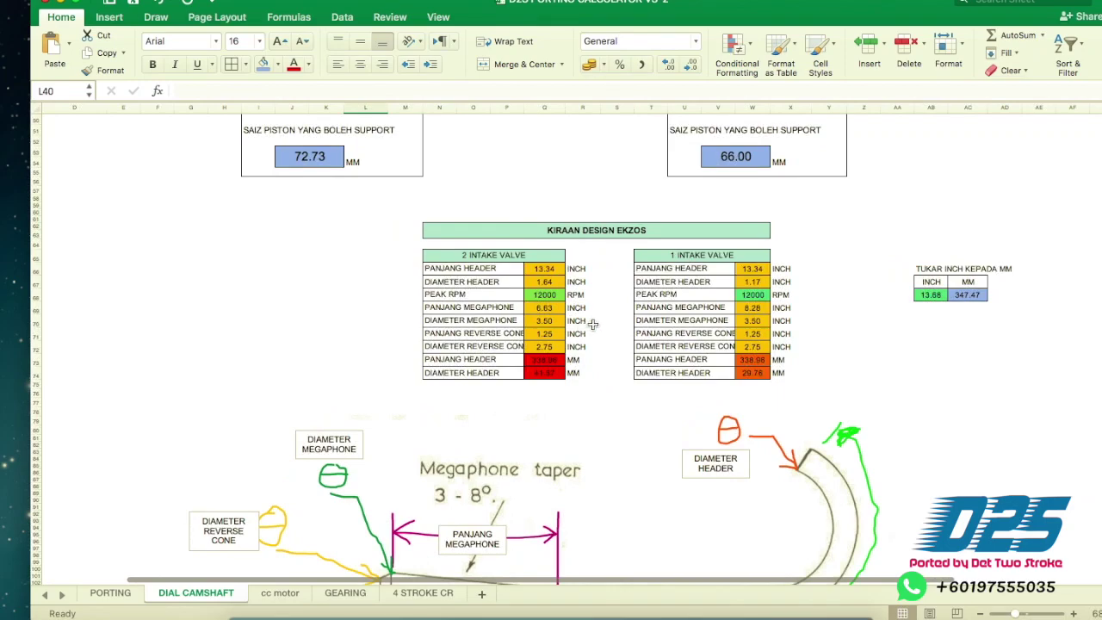
scroll(741, 271, up, 5)
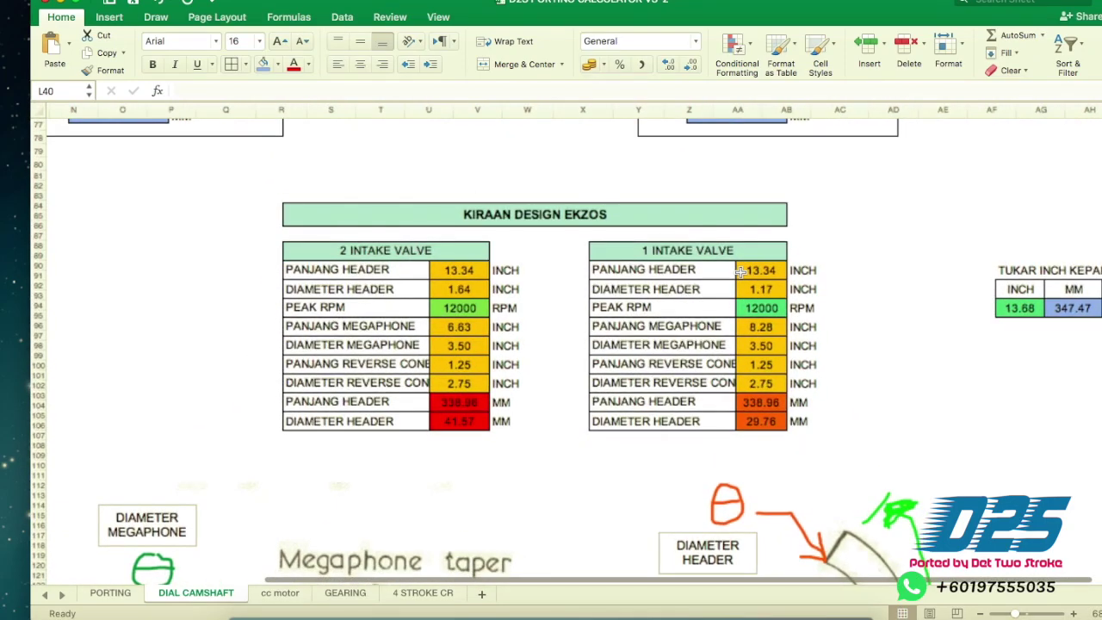
scroll(740, 272, down, 2)
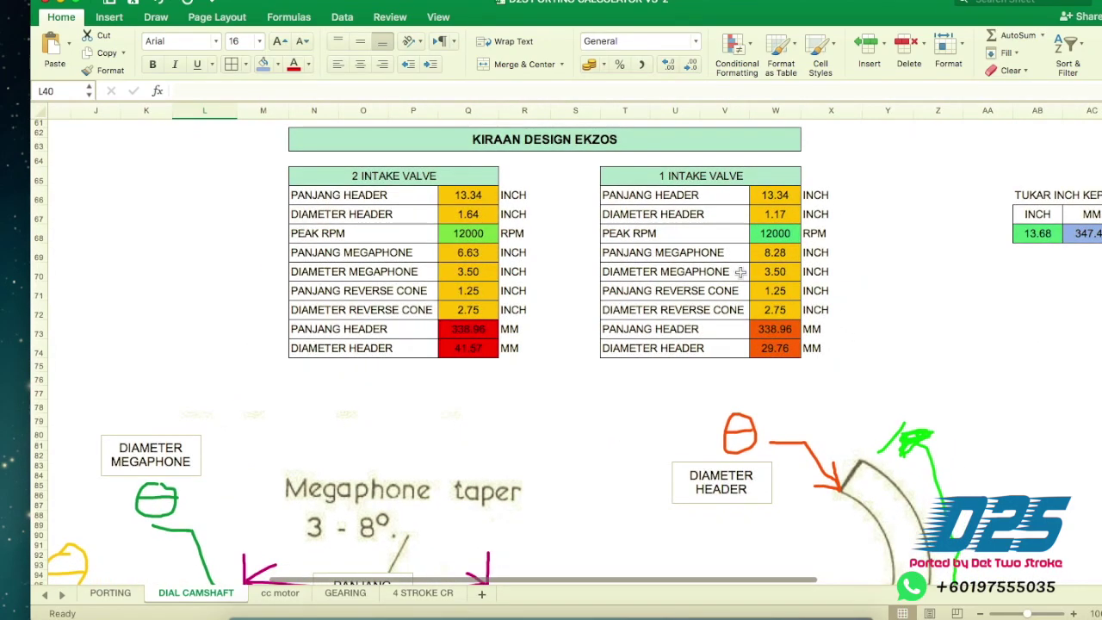
scroll(741, 271, right, 2)
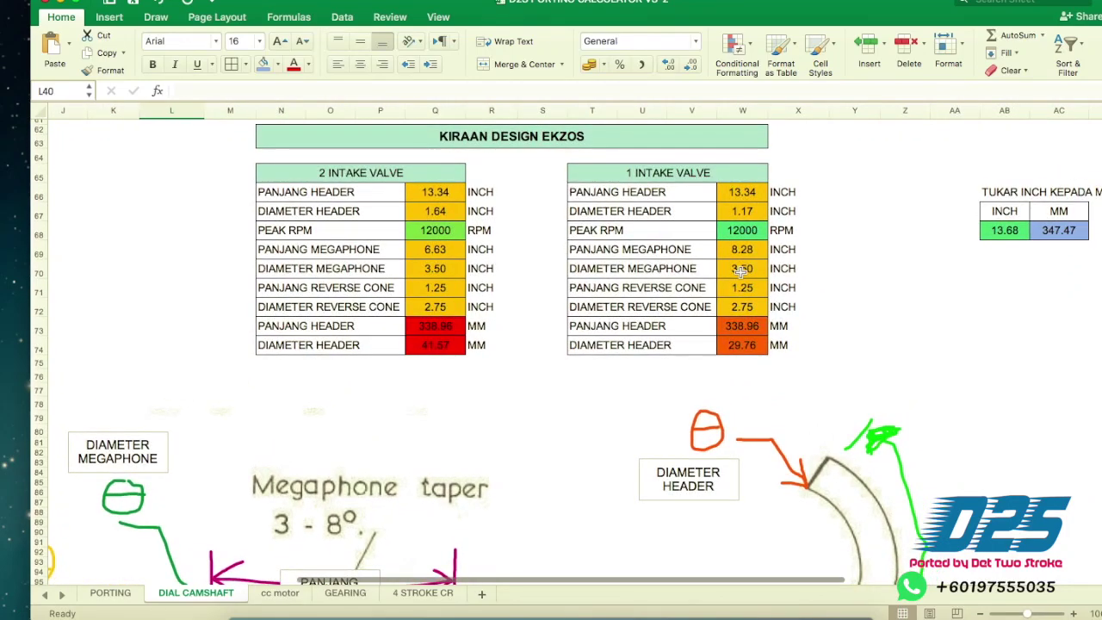
scroll(741, 272, down, 5)
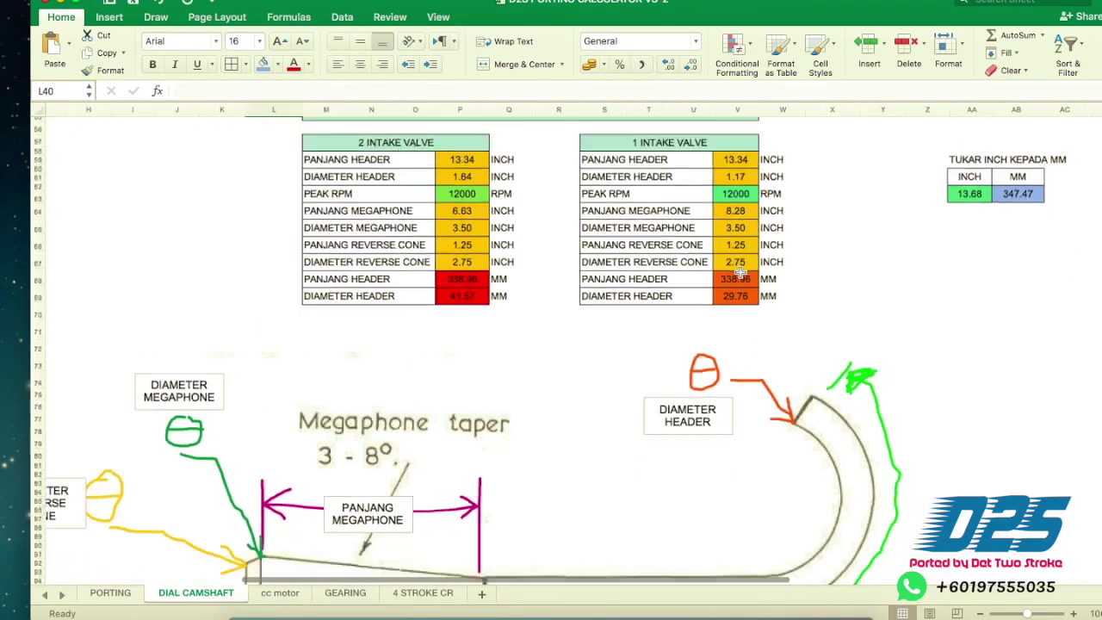
scroll(741, 273, down, 3)
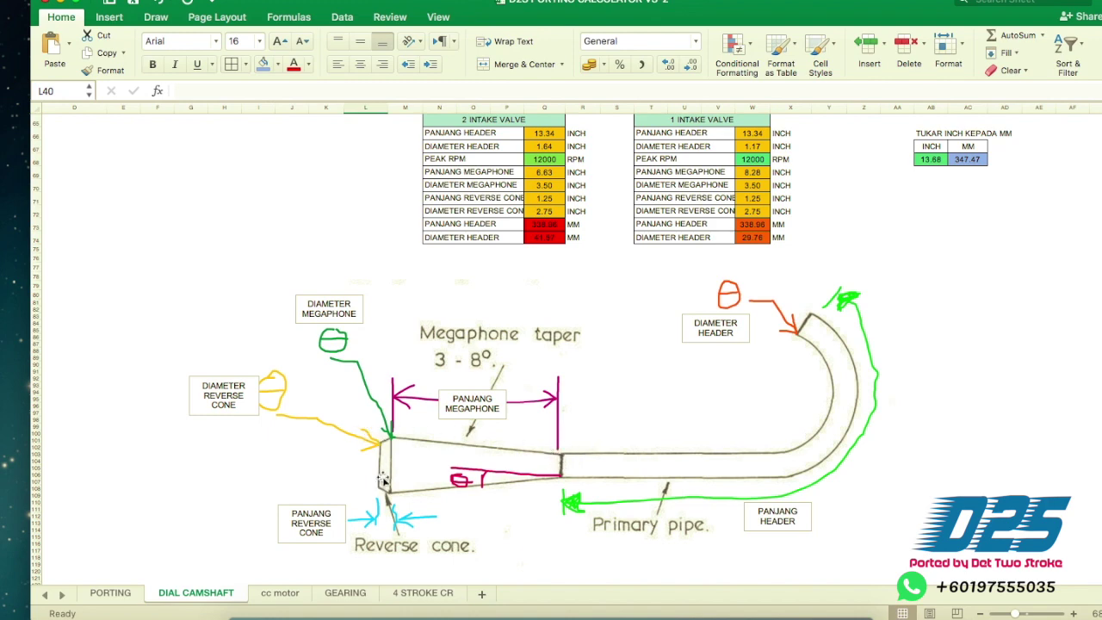
scroll(383, 479, up, 5)
scroll(383, 479, down, 5)
scroll(389, 461, up, 2)
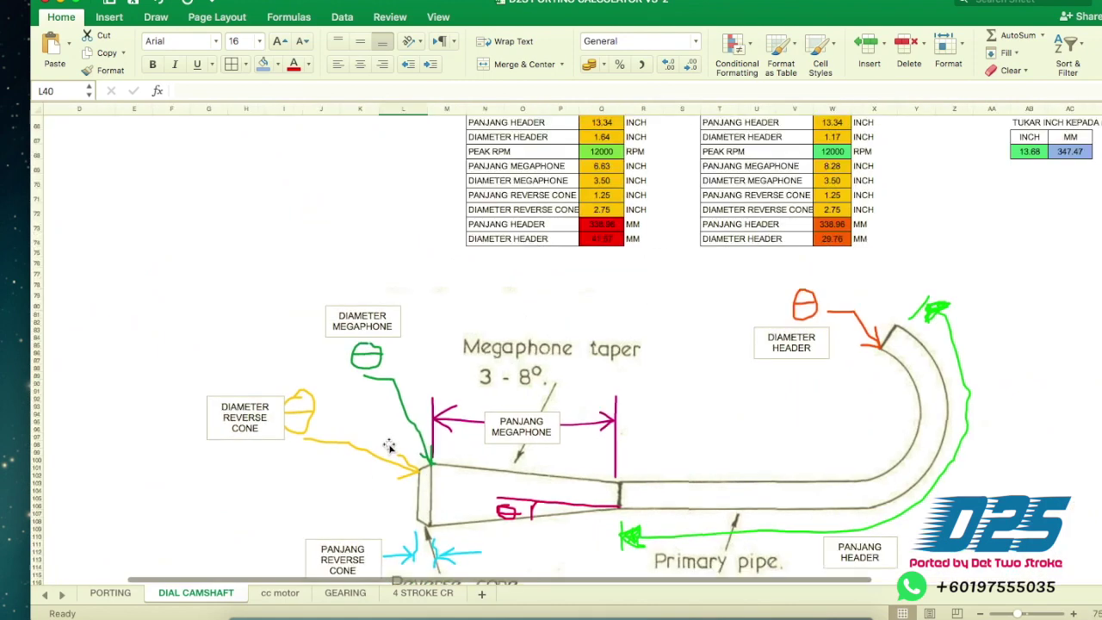
scroll(428, 512, down, 3)
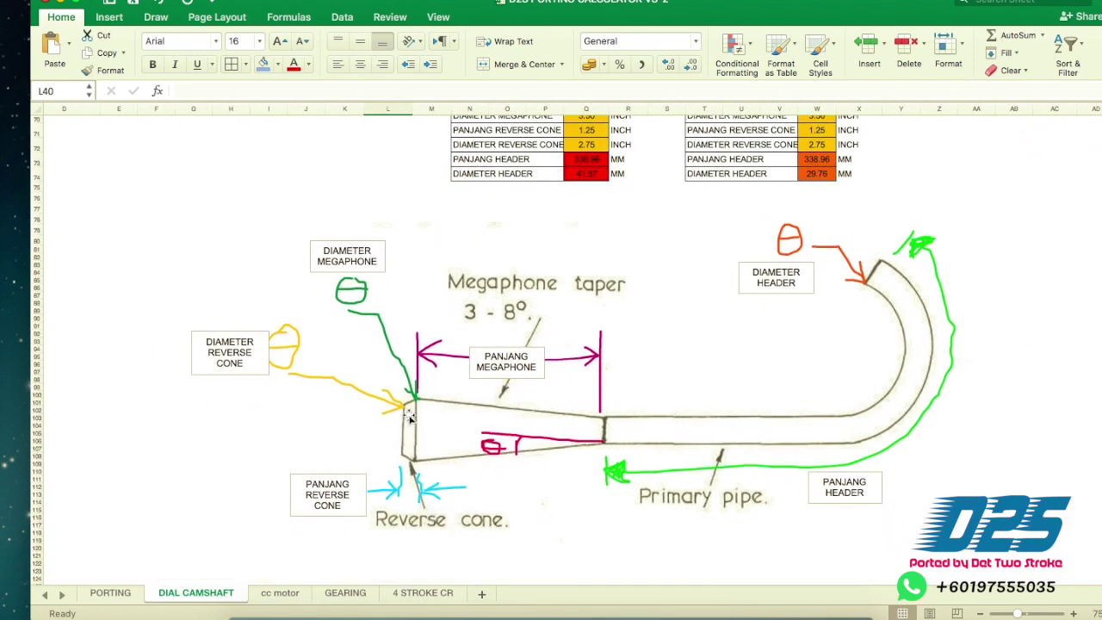
scroll(434, 439, down, 3)
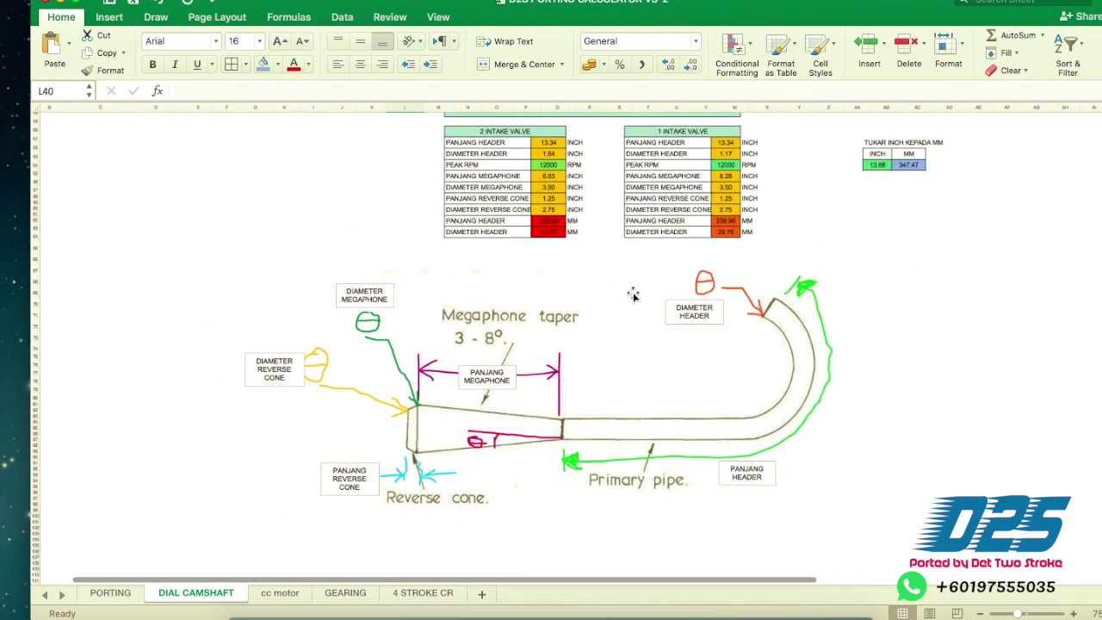
scroll(556, 295, up, 3)
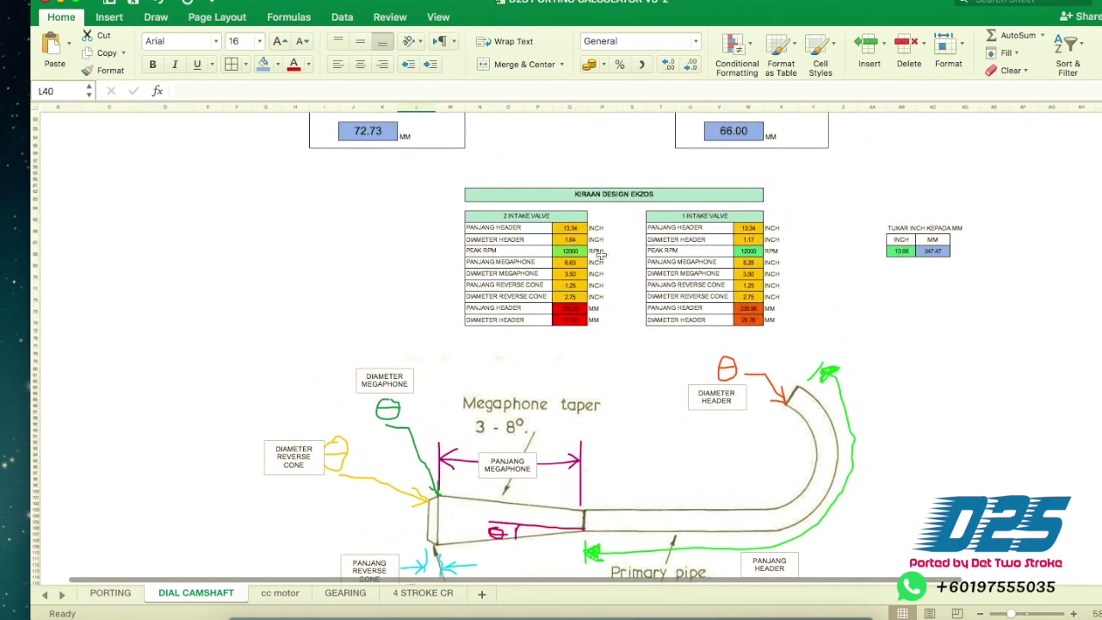
scroll(591, 251, up, 2)
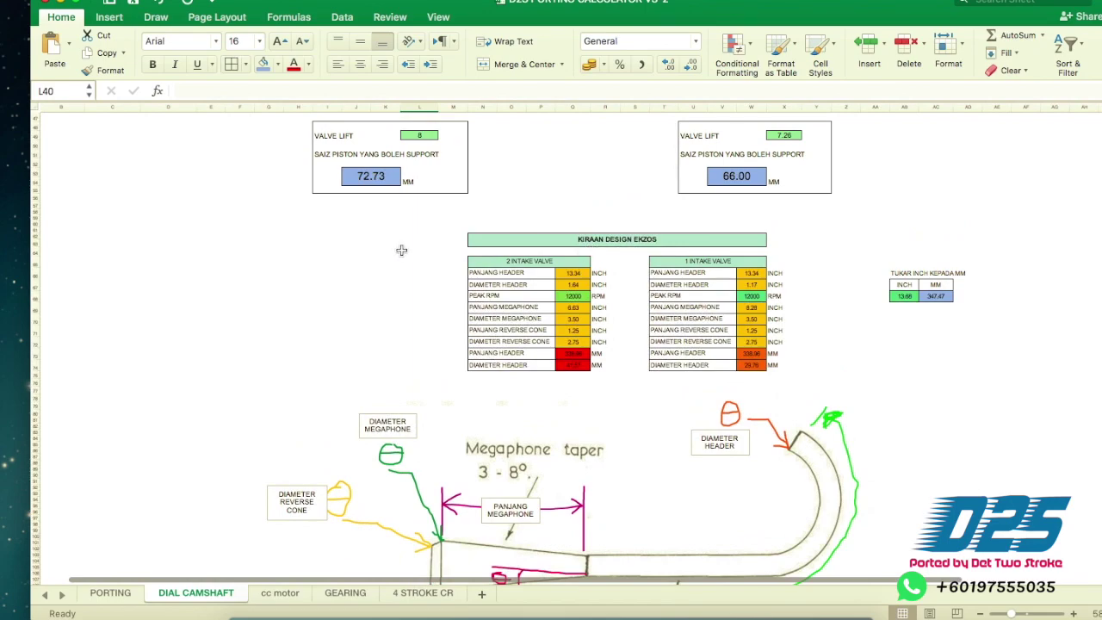
Review the camshaft data at the sheet's start, and re-examine the exhaust header length and diameter rows alongside the diagram.
scroll(405, 250, up, 10)
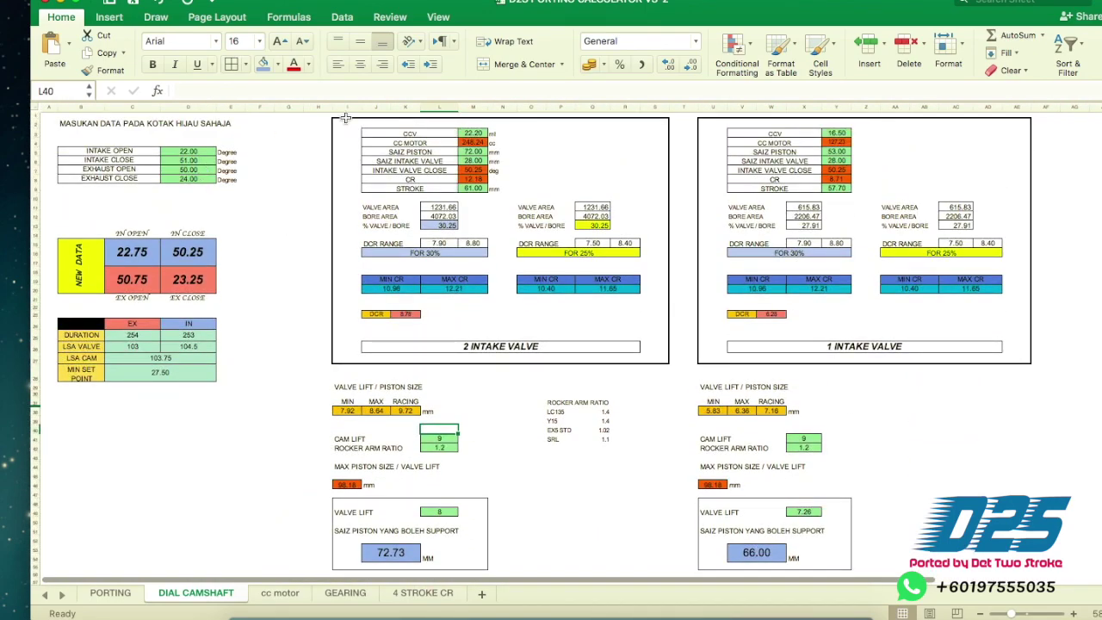
scroll(443, 271, down, 6)
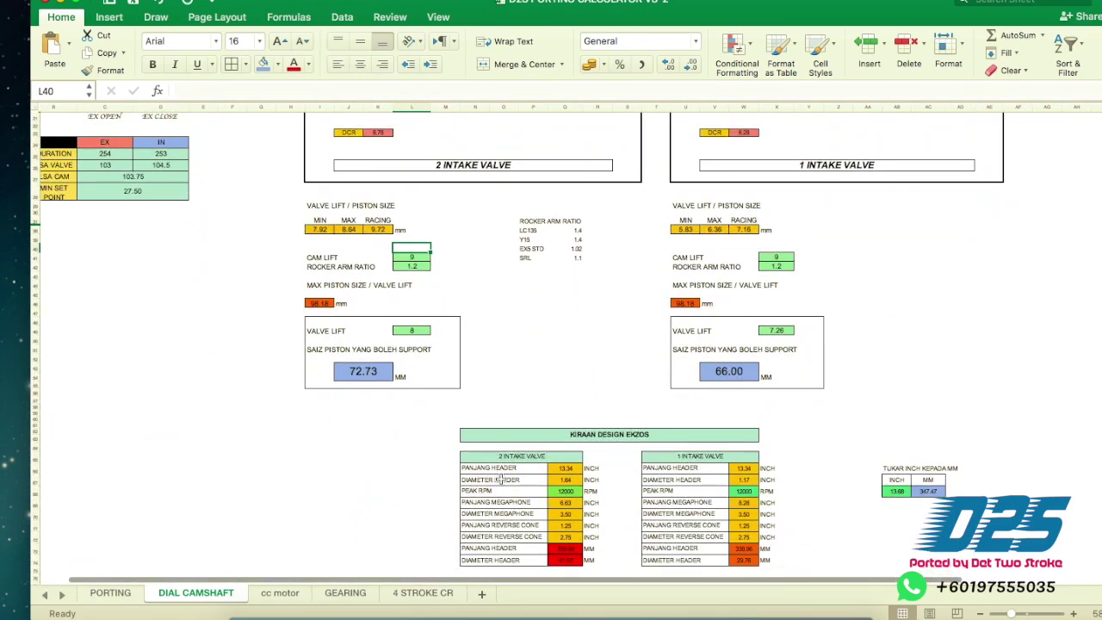
scroll(500, 480, down, 5)
scroll(557, 336, up, 5)
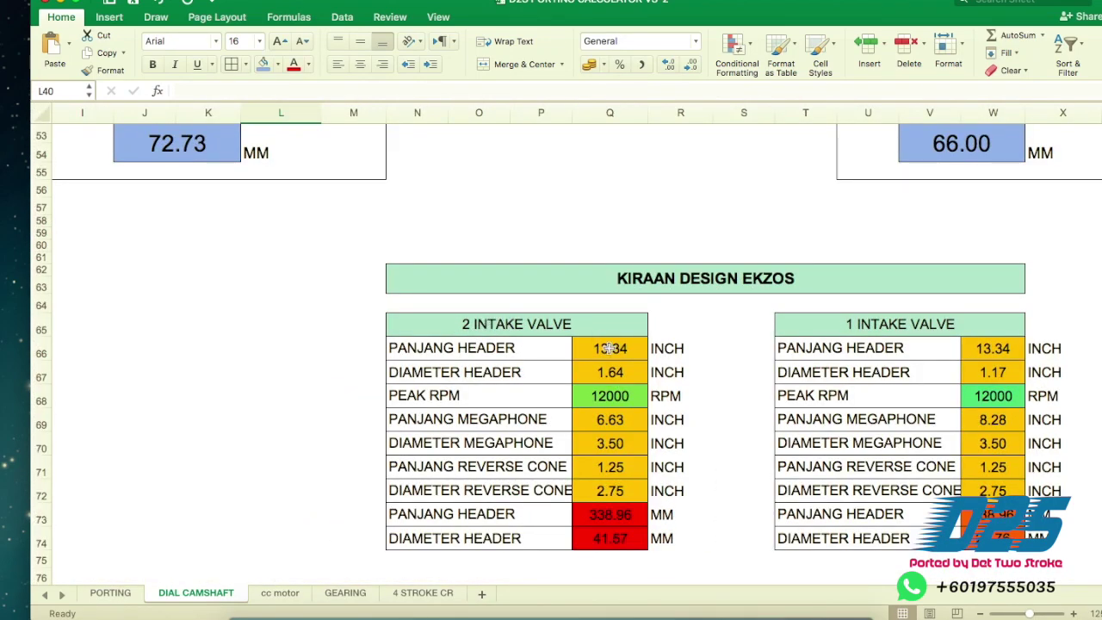
scroll(607, 442, down, 3)
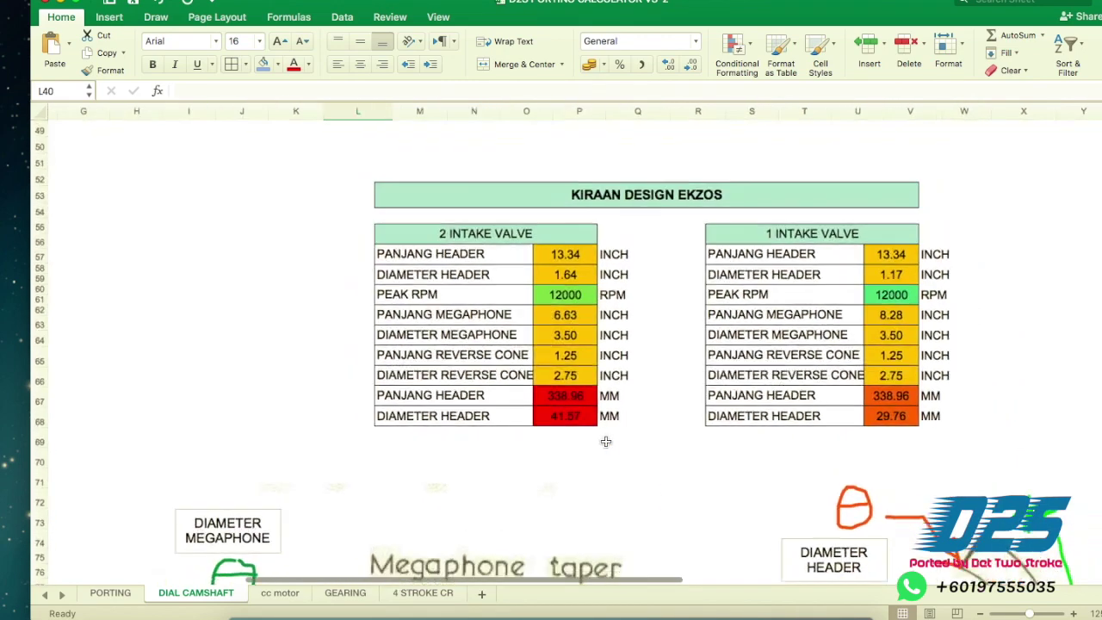
scroll(606, 442, down, 2)
scroll(562, 404, down, 2)
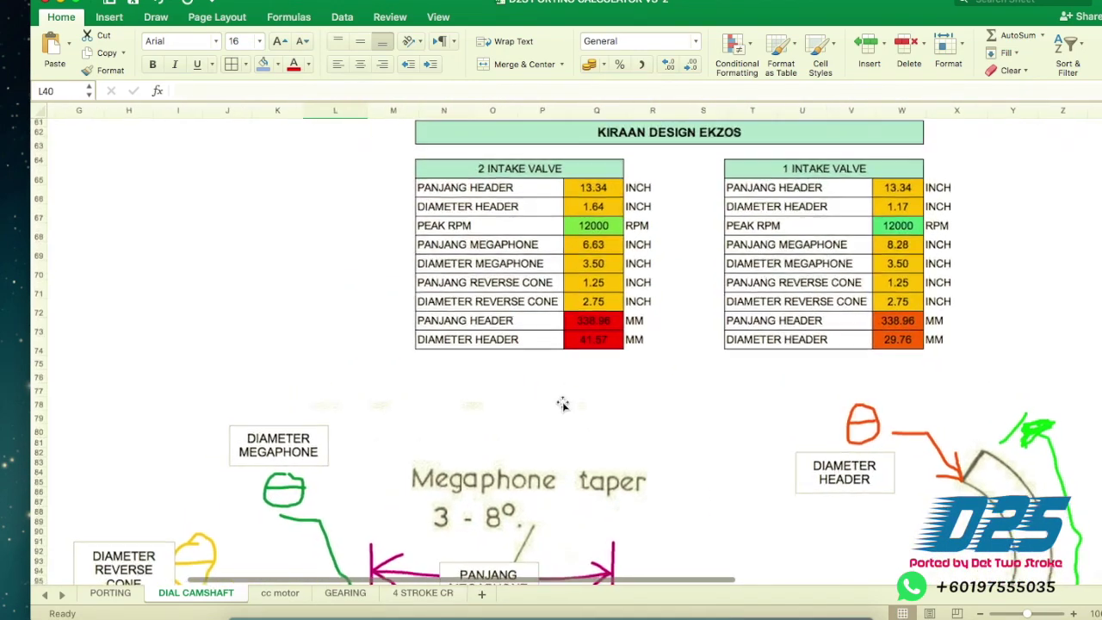
scroll(562, 404, up, 1)
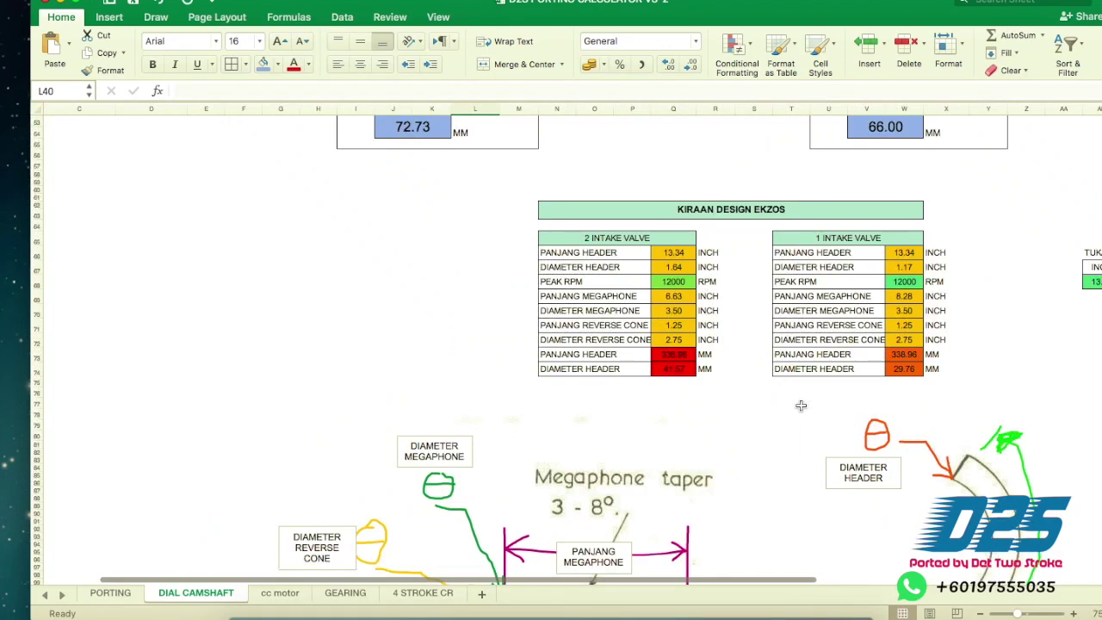
scroll(801, 406, up, 1)
scroll(801, 405, down, 1)
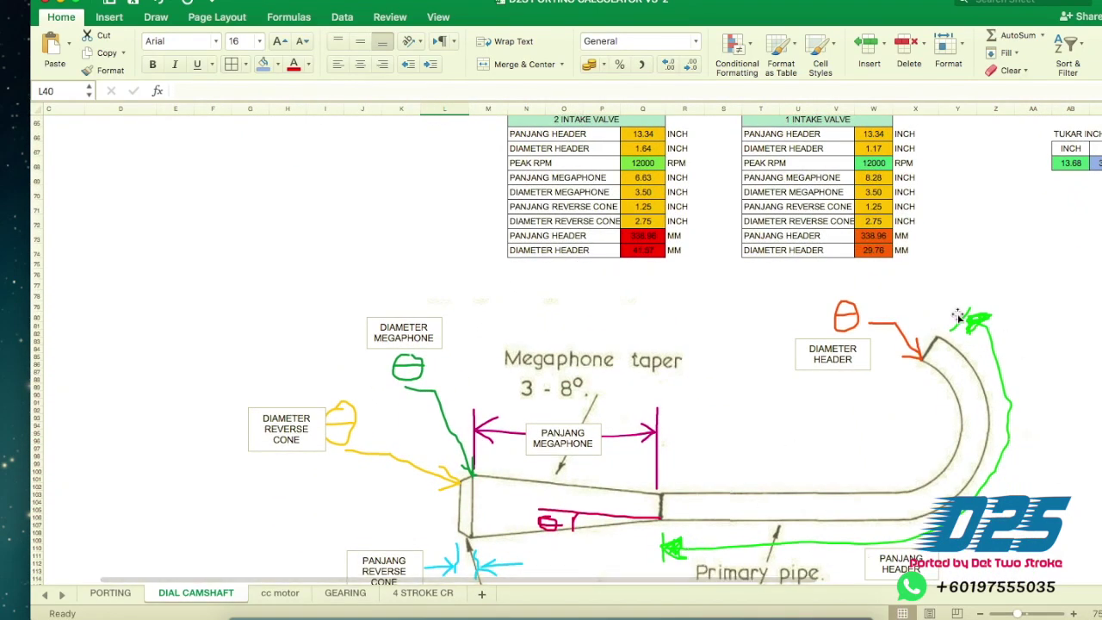
Examine the PEAK RPM, header length and header diameter cells of the KIRAAN DESIGN EKZOS tables and the inch-to-millimetre converter beside them.
scroll(635, 321, up, 1)
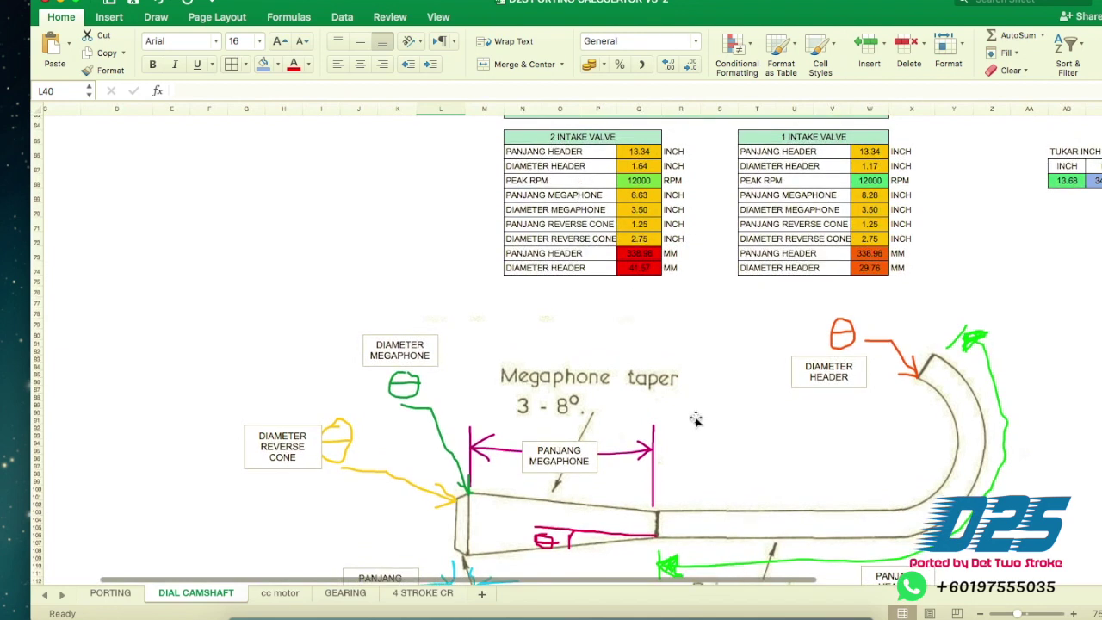
click(639, 179)
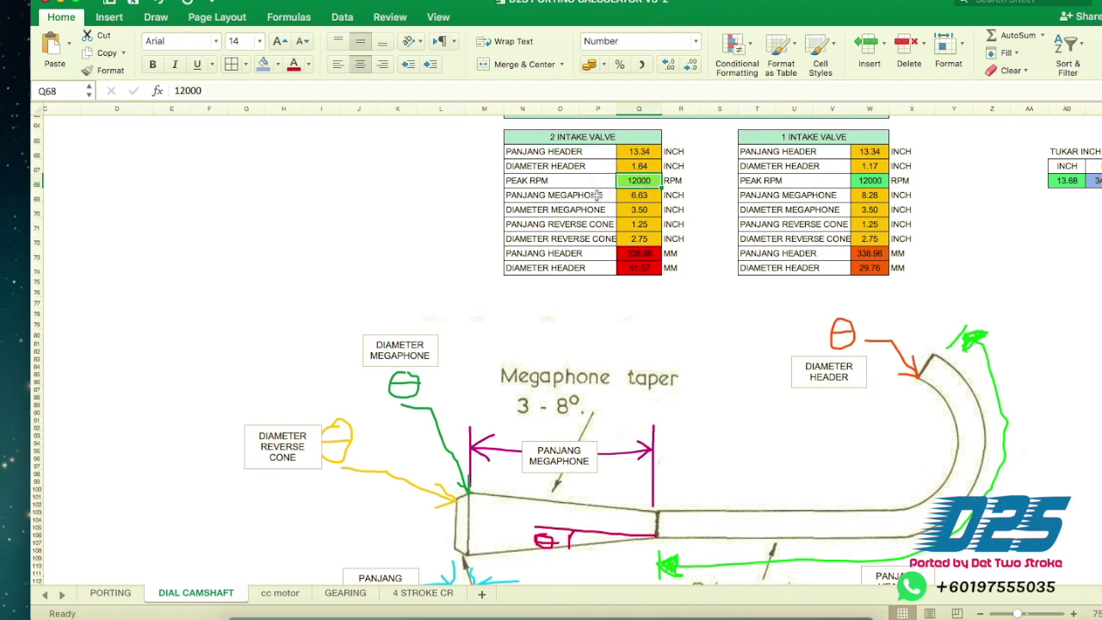
scroll(596, 195, up, 3)
scroll(596, 194, right, 1)
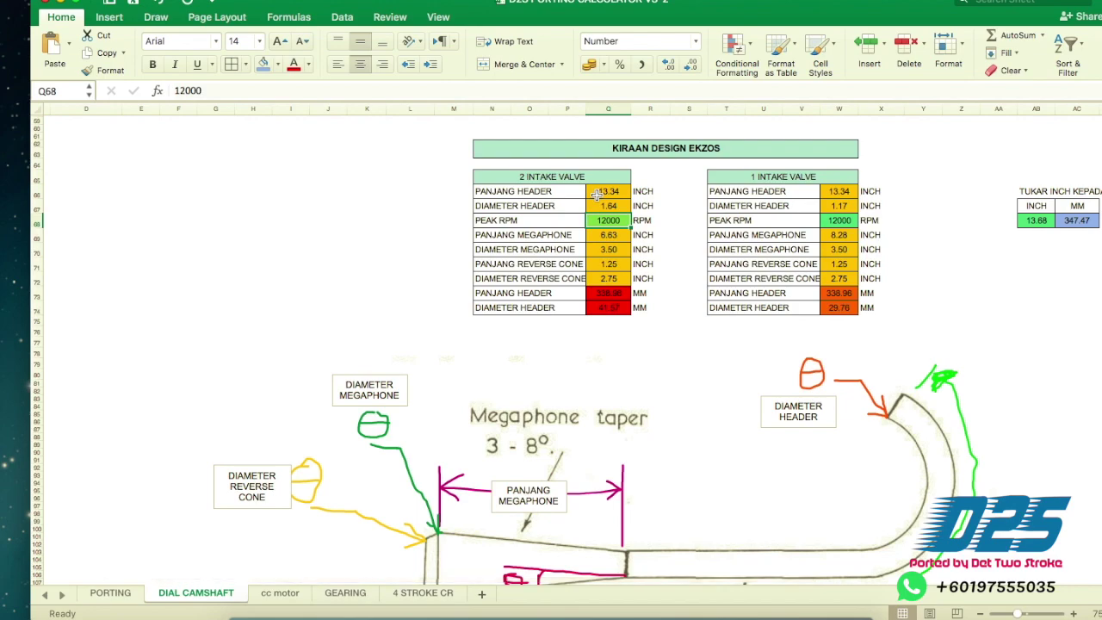
scroll(596, 194, up, 15)
scroll(597, 195, left, 1)
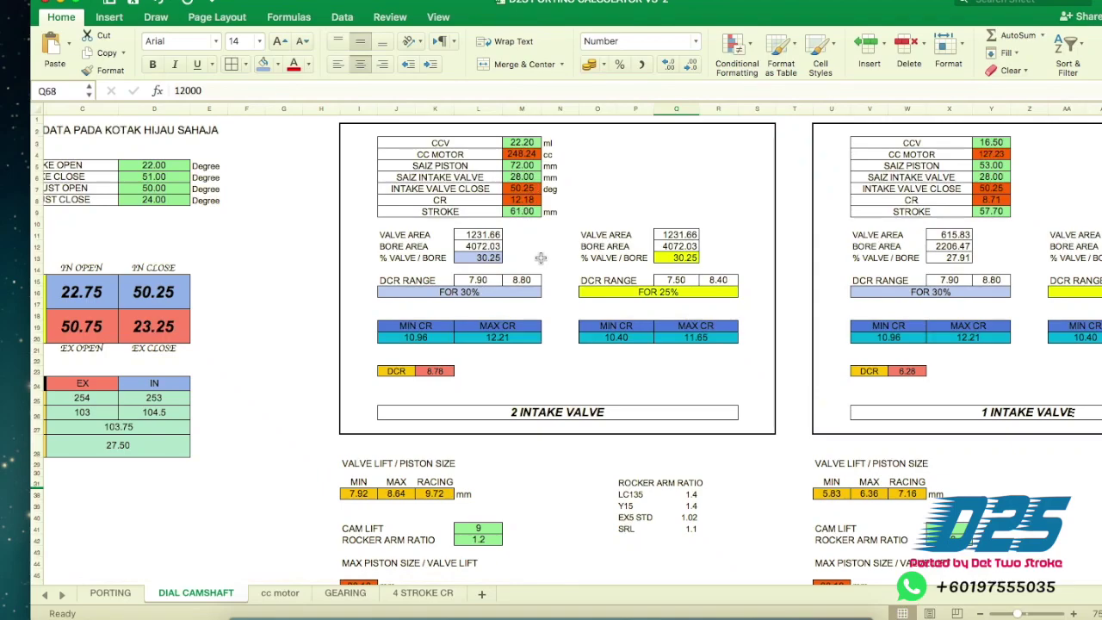
scroll(541, 258, down, 15)
scroll(541, 258, right, 1)
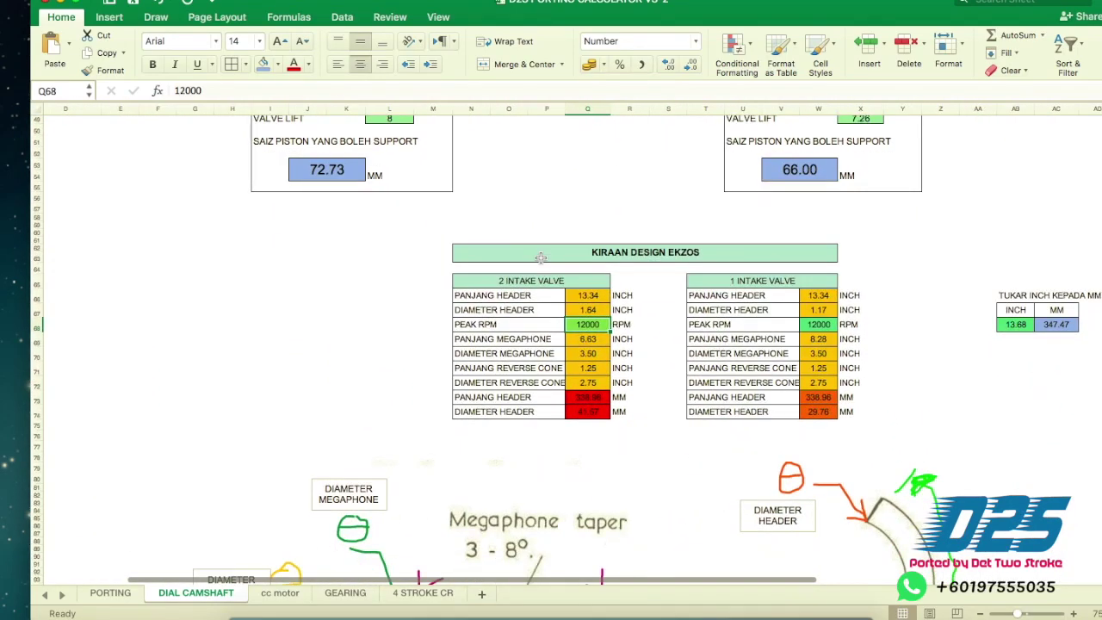
scroll(594, 327, down, 1)
scroll(594, 327, right, 1)
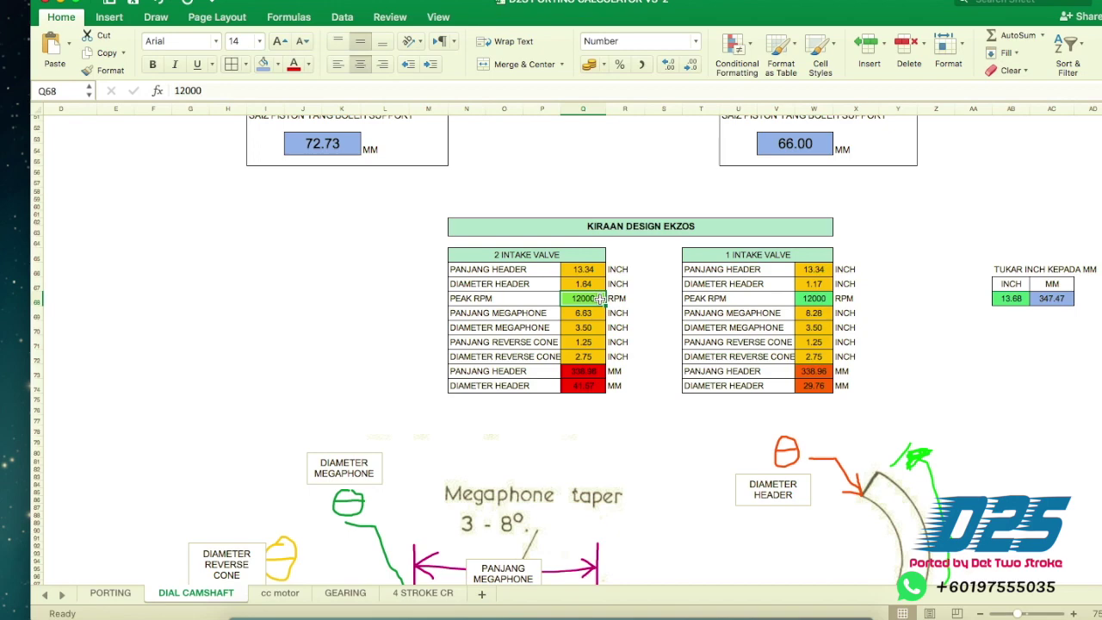
scroll(613, 288, down, 1)
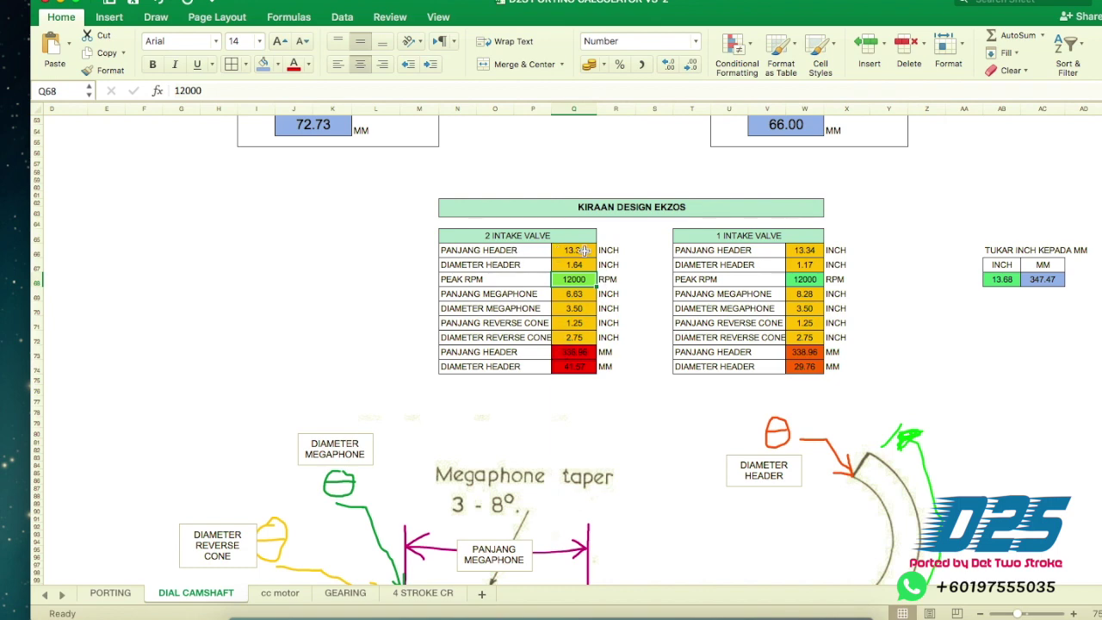
scroll(582, 355, down, 1)
scroll(582, 355, right, 1)
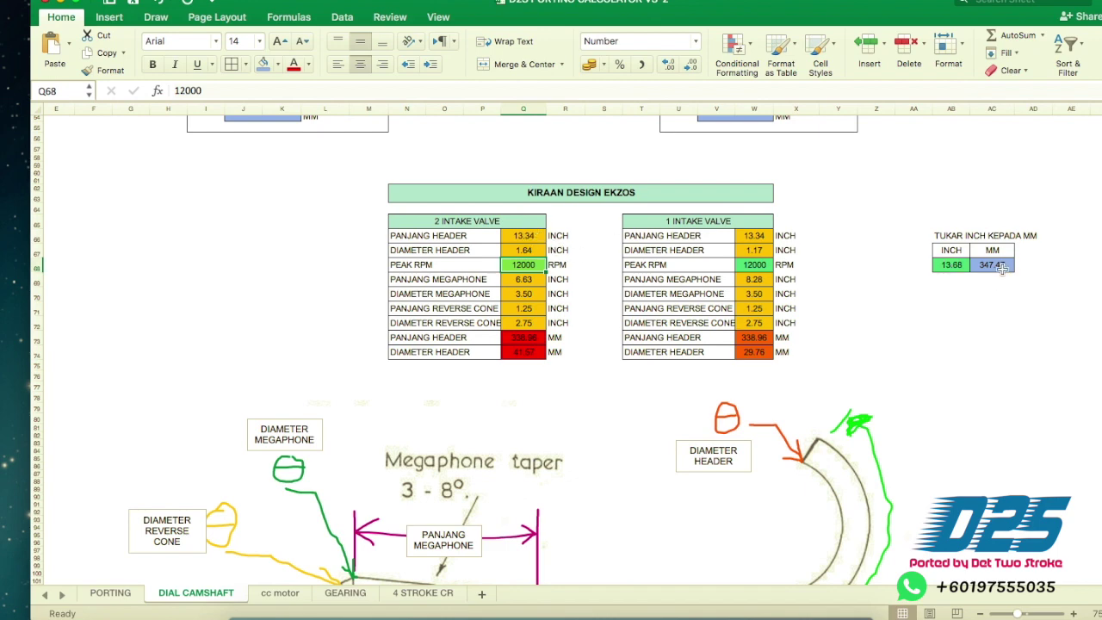
Trace the header, megaphone and reverse cone parts on the exhaust diagram, and return to the camshaft data at the sheet's start.
scroll(937, 304, down, 5)
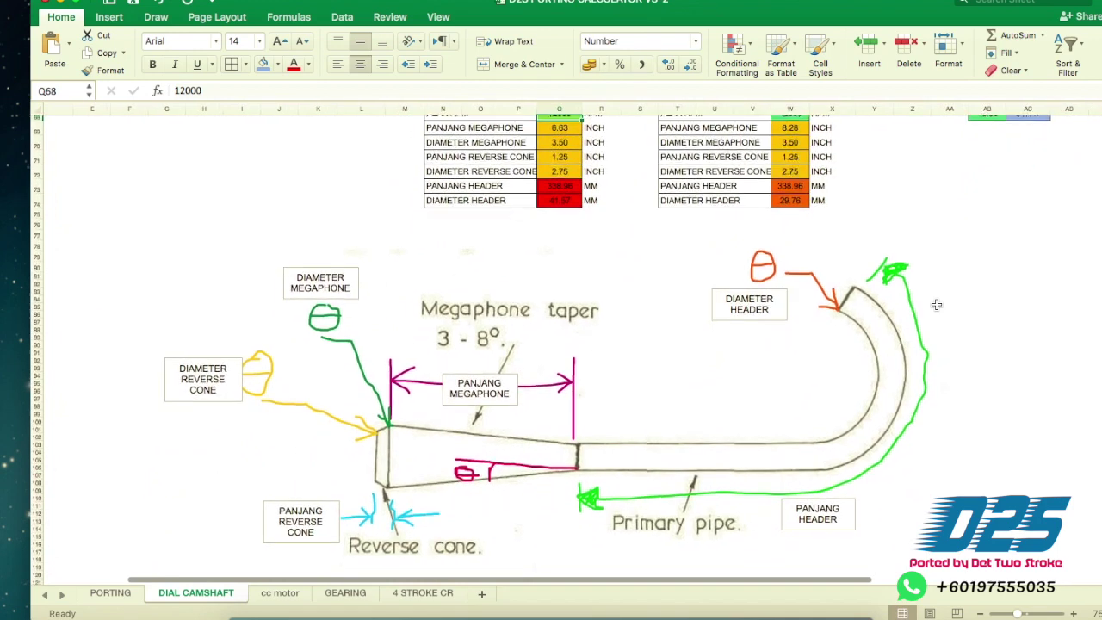
scroll(877, 347, up, 2)
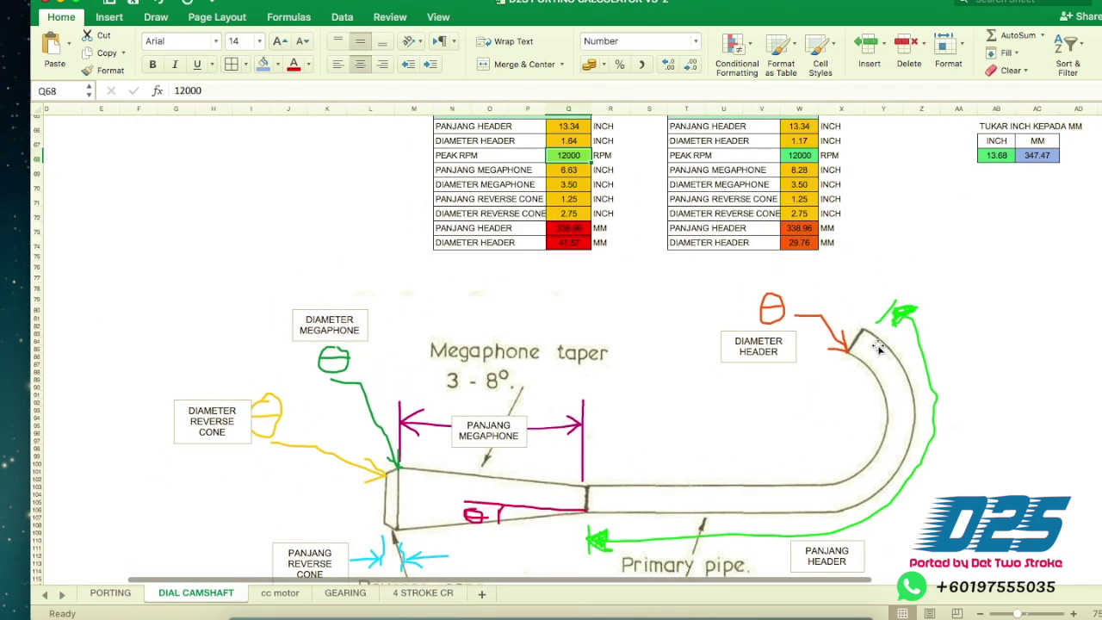
scroll(878, 347, down, 2)
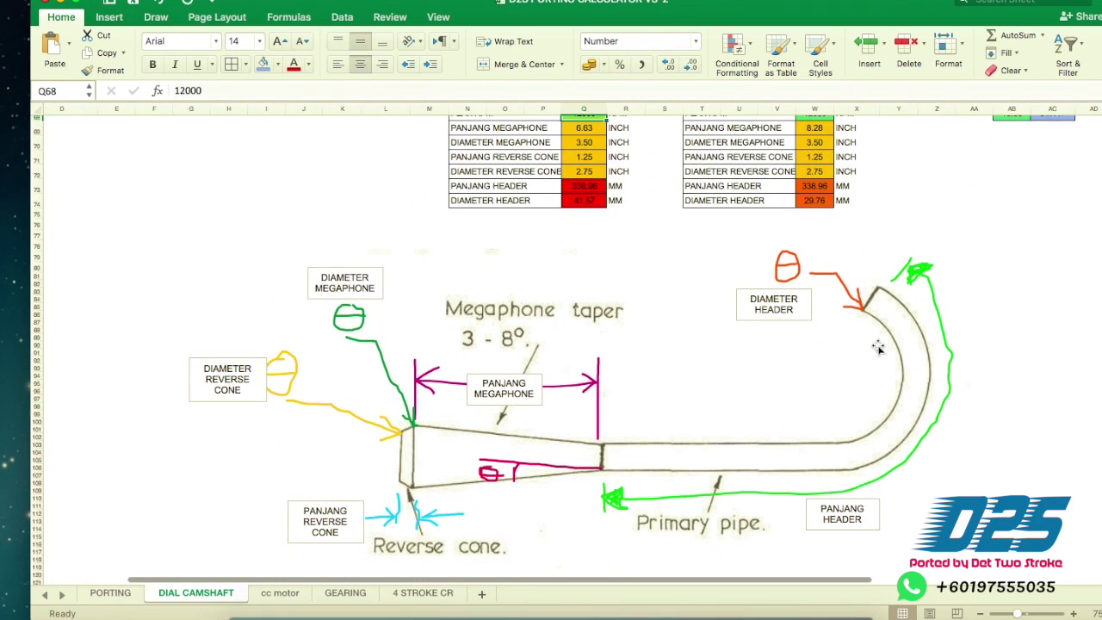
scroll(879, 347, up, 10)
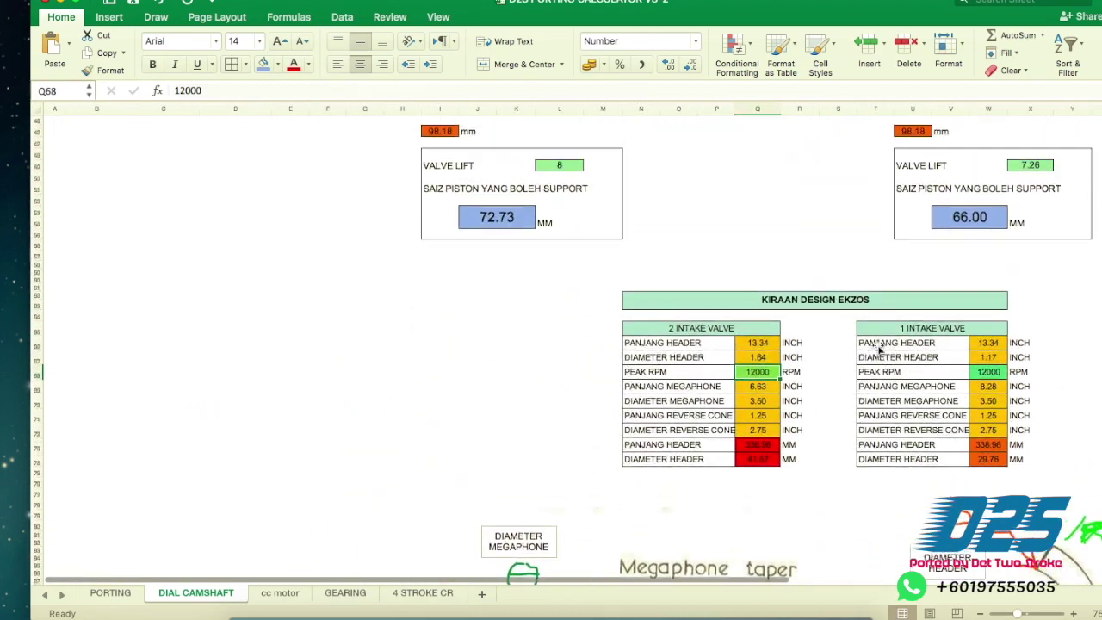
scroll(878, 347, down, 11)
scroll(879, 347, right, 6)
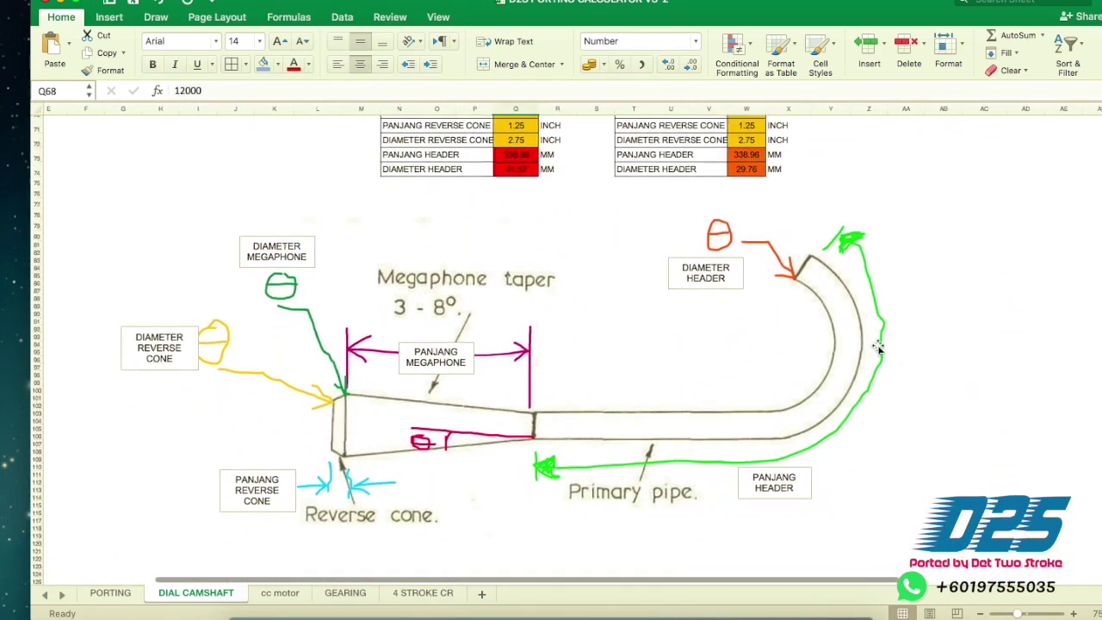
scroll(878, 347, up, 1)
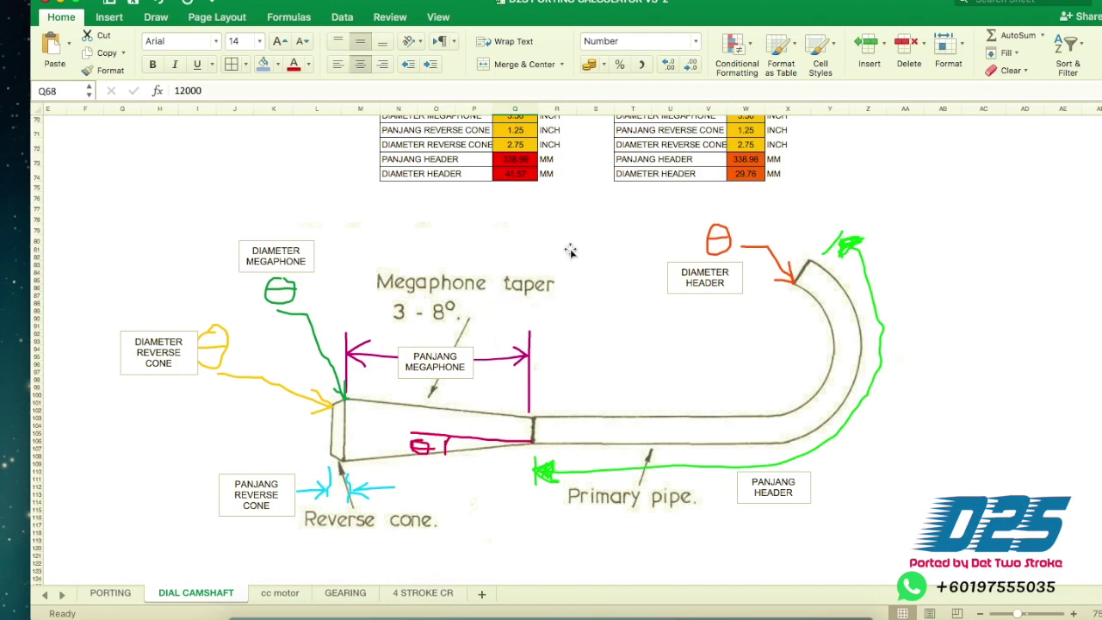
scroll(568, 331, up, 5)
scroll(568, 330, left, 5)
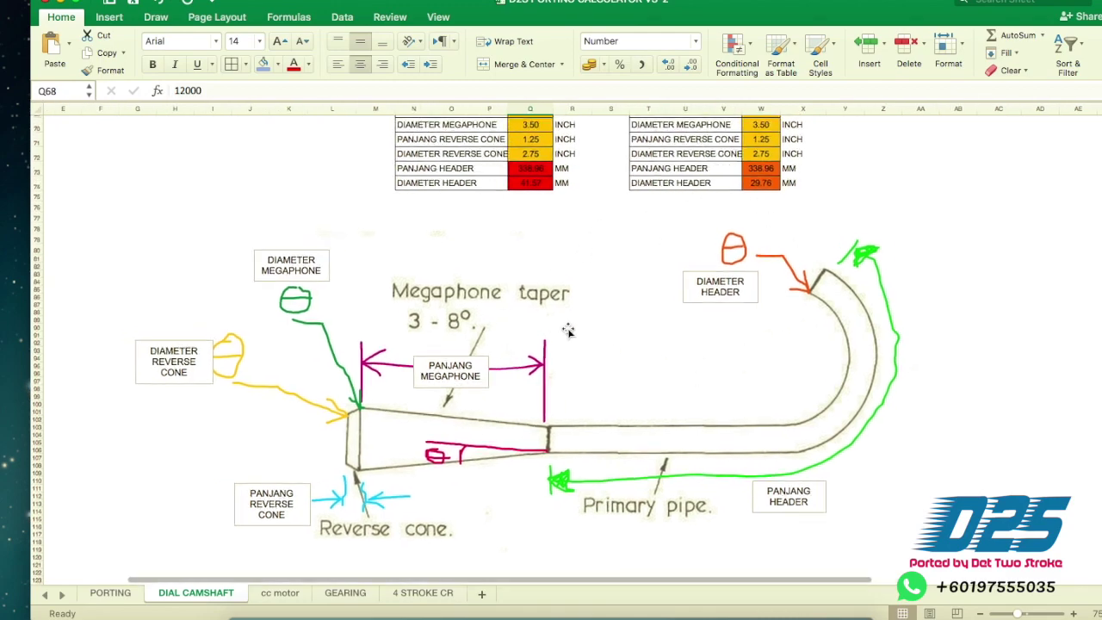
scroll(568, 330, up, 15)
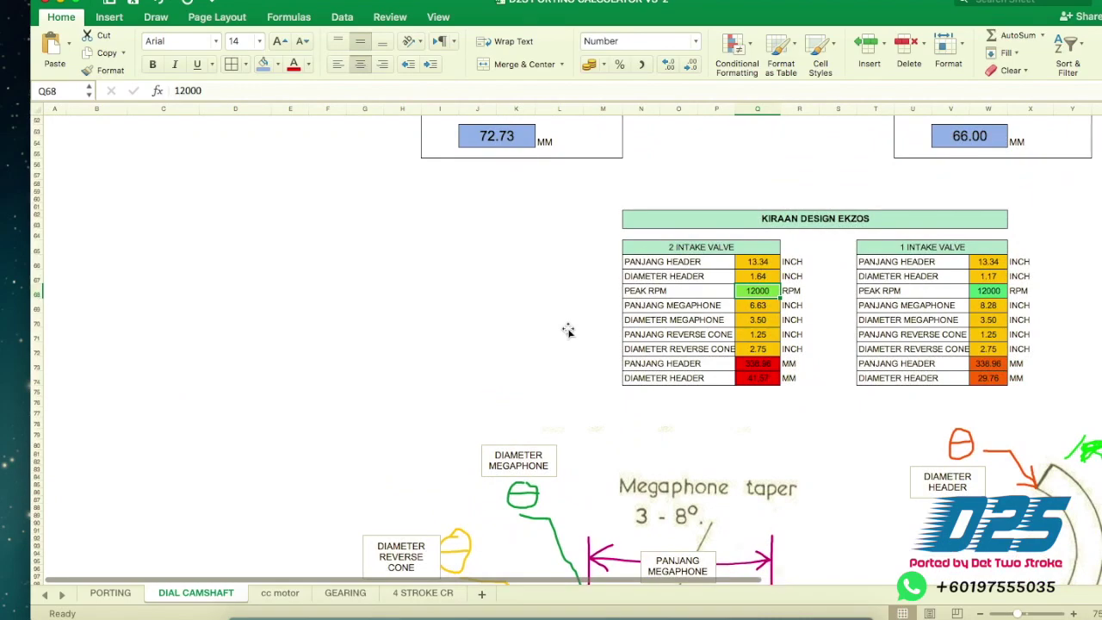
scroll(448, 319, down, 1)
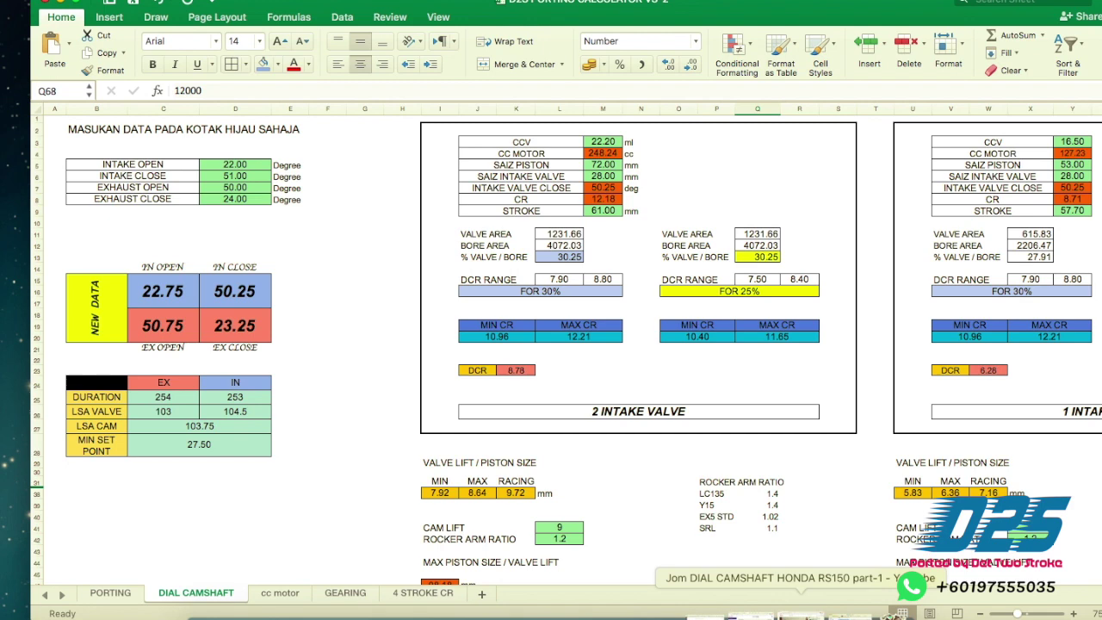
Switch to the DIAL CAMSHAFT HONDA RS150 part-1 YouTube video and place the calculator workbook beside its whiteboard readings.
click(799, 615)
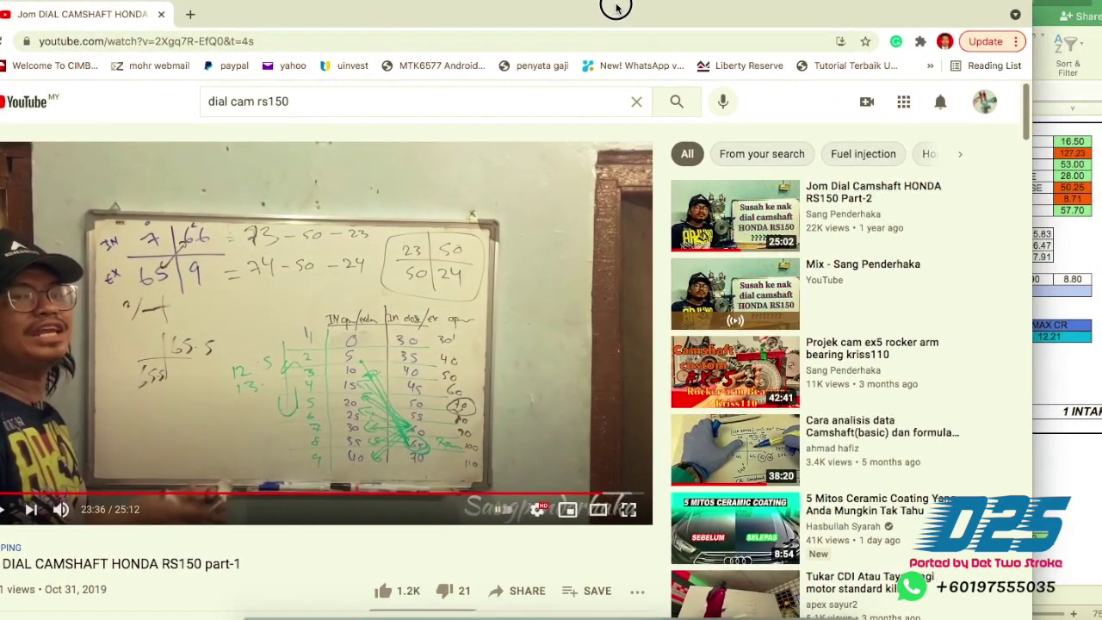
click(1043, 24)
drag(489, 7, 939, 7)
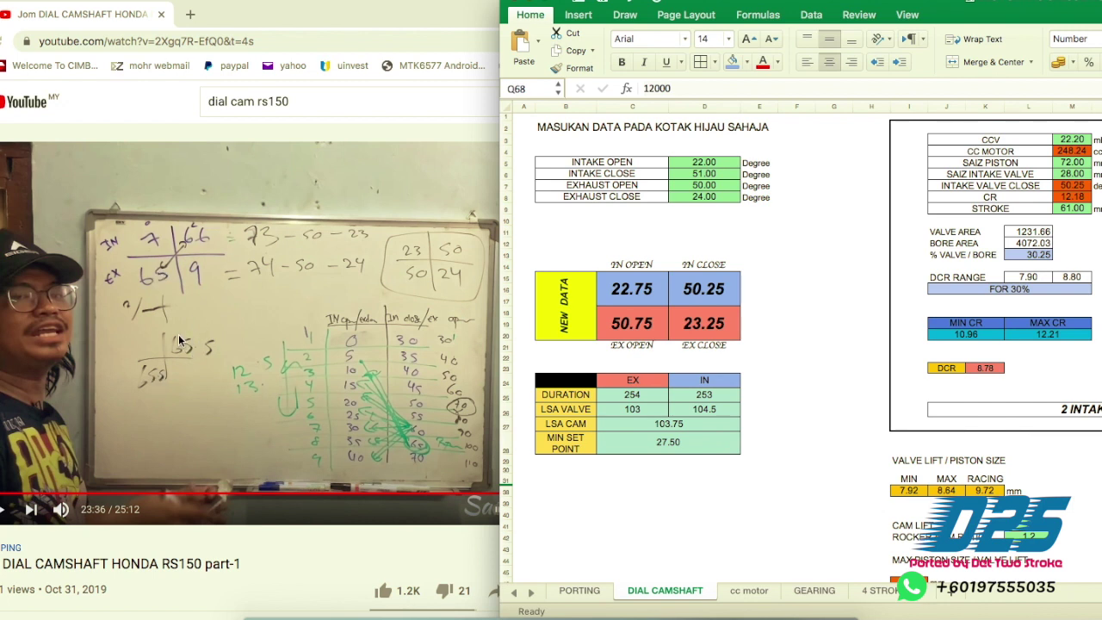
Set the camshaft data to intake open 7, intake close 66, exhaust open 65 and exhaust close 9 degrees.
click(700, 164)
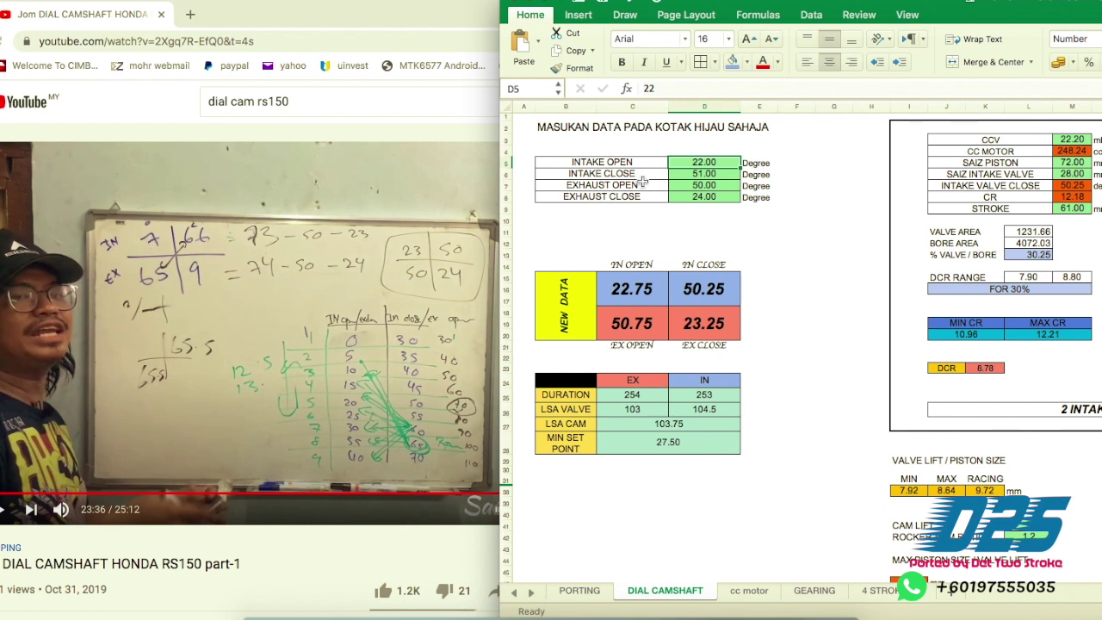
text(7)
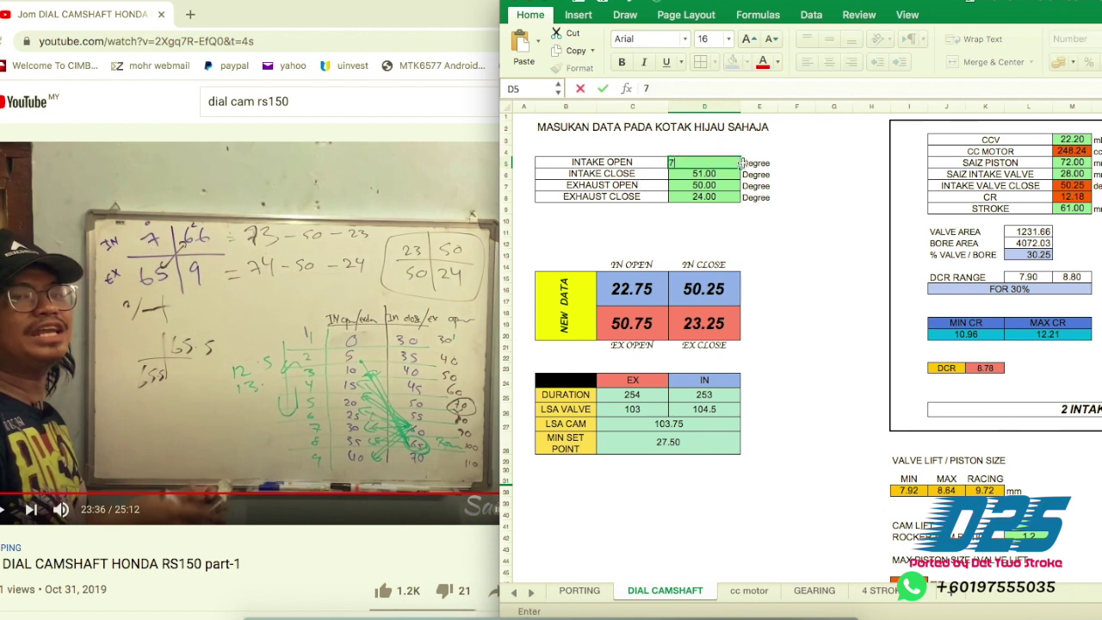
key(Return)
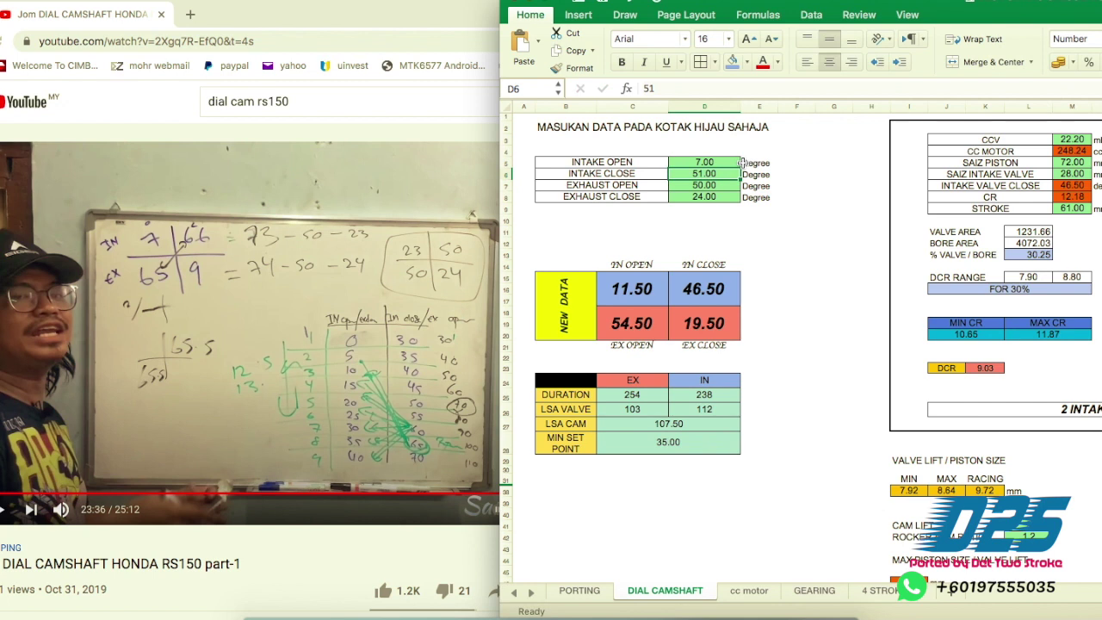
text(66)
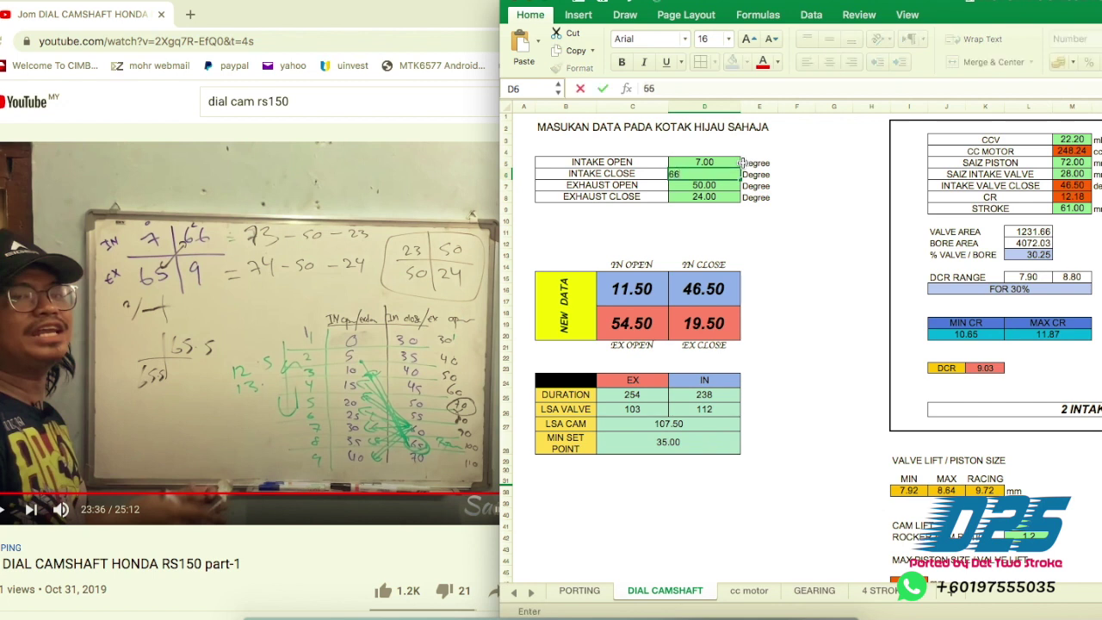
key(Return)
text(65)
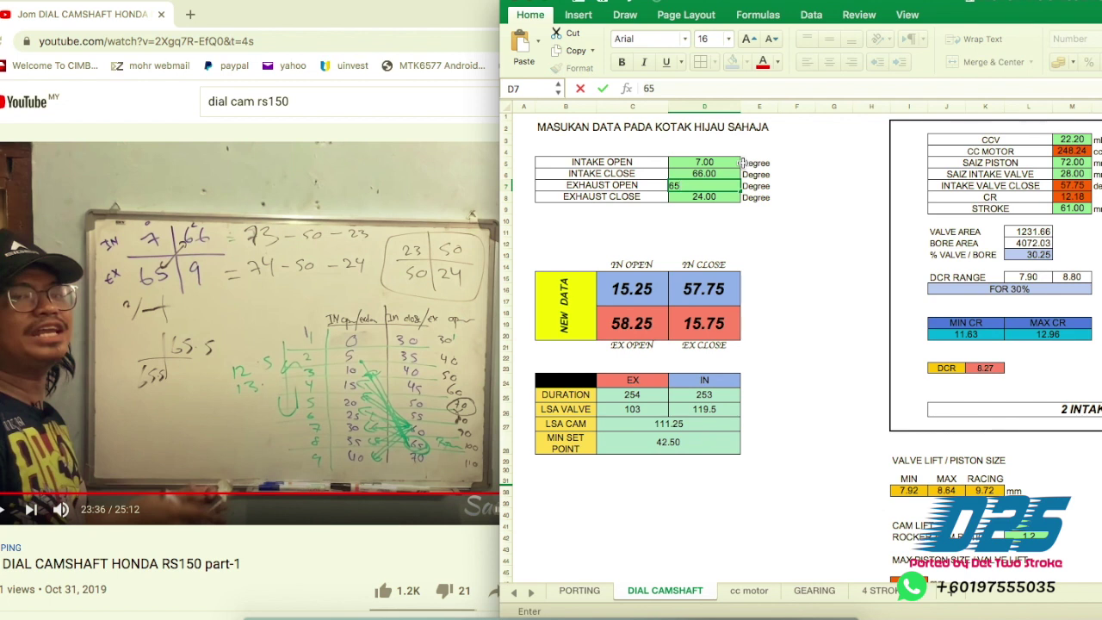
key(Return)
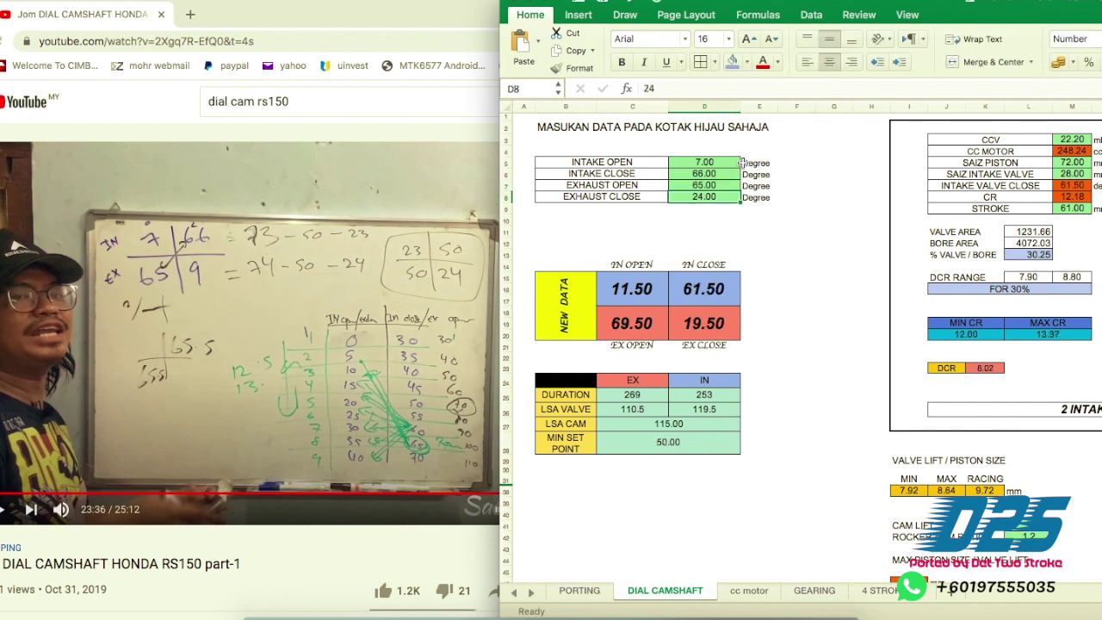
text(9)
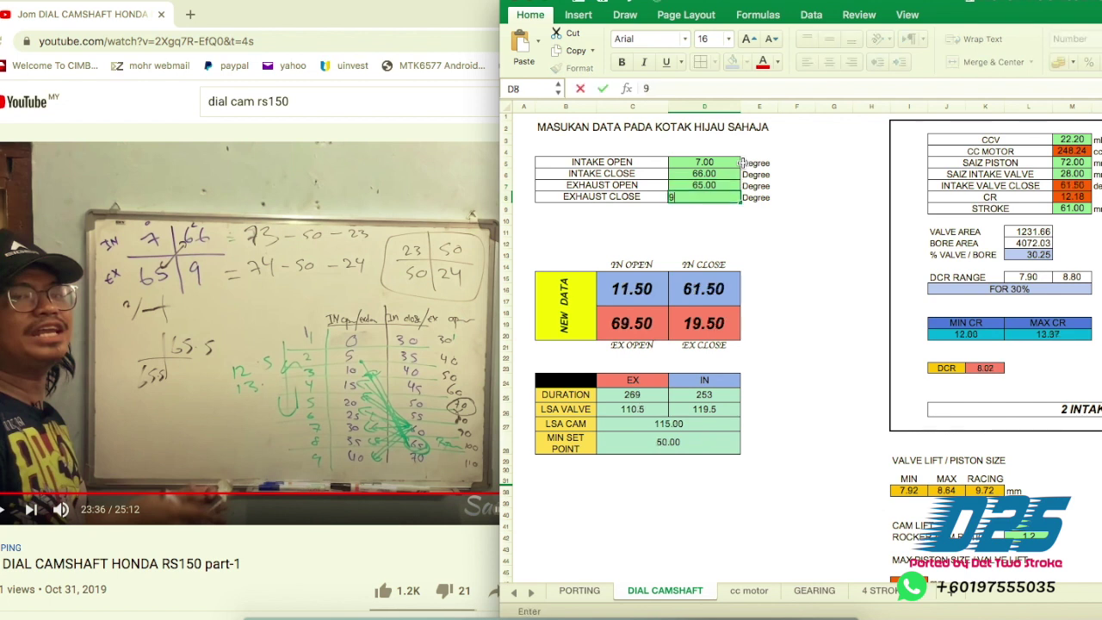
key(Return)
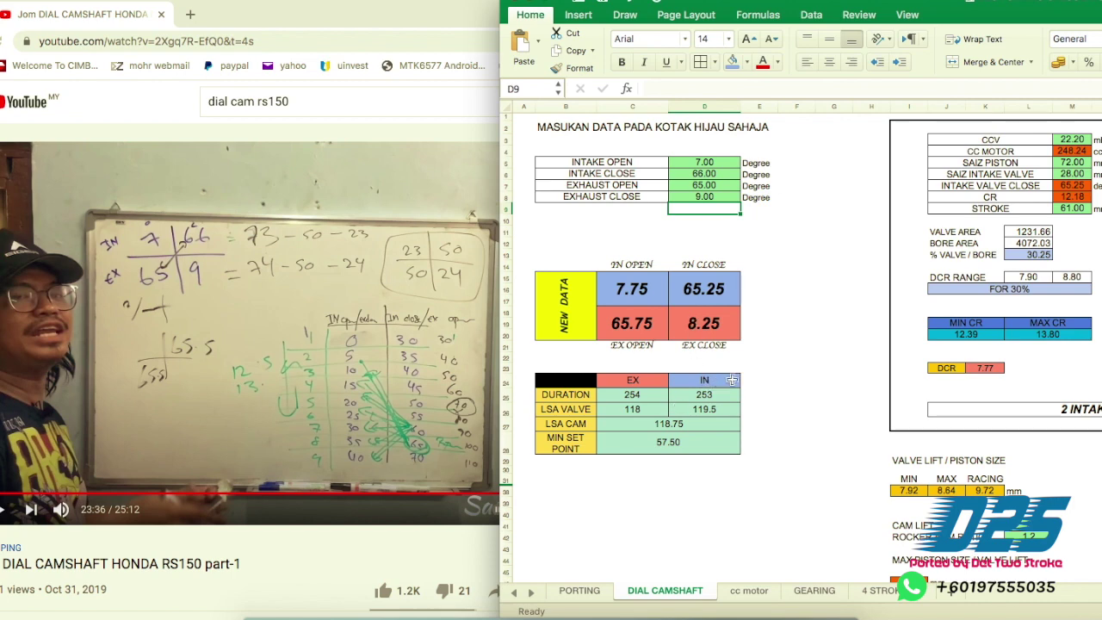
Note the durations beneath the MIN SET POINT row, entering 254 under the EX column and 253 under the IN column.
ctrl+scroll(753, 364, up, 2)
ctrl+scroll(753, 363, up, 5)
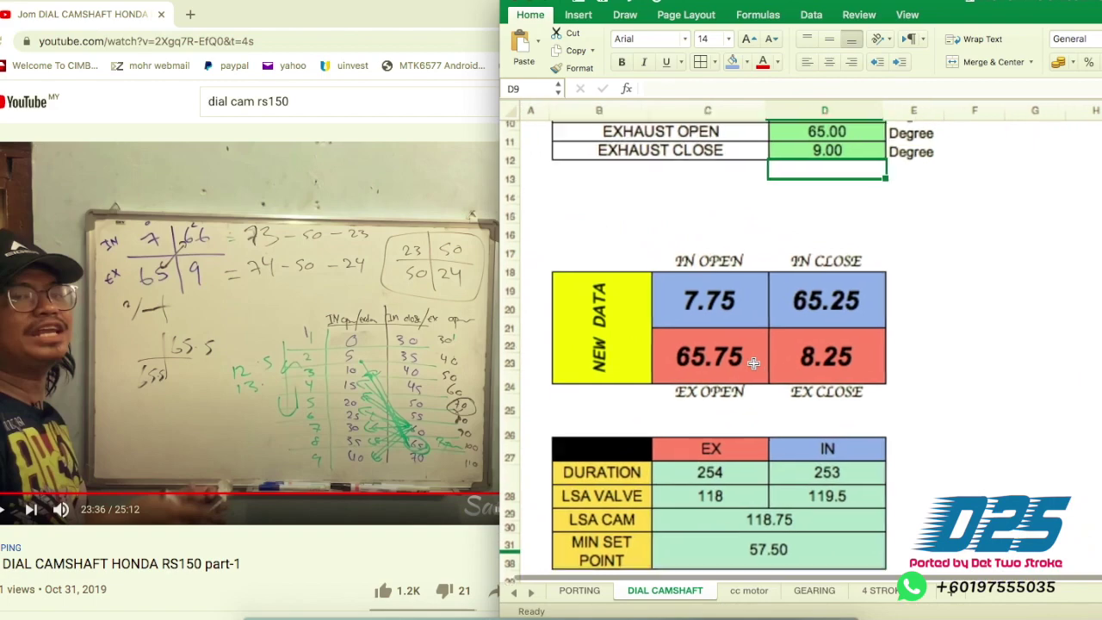
ctrl+scroll(753, 363, down, 3)
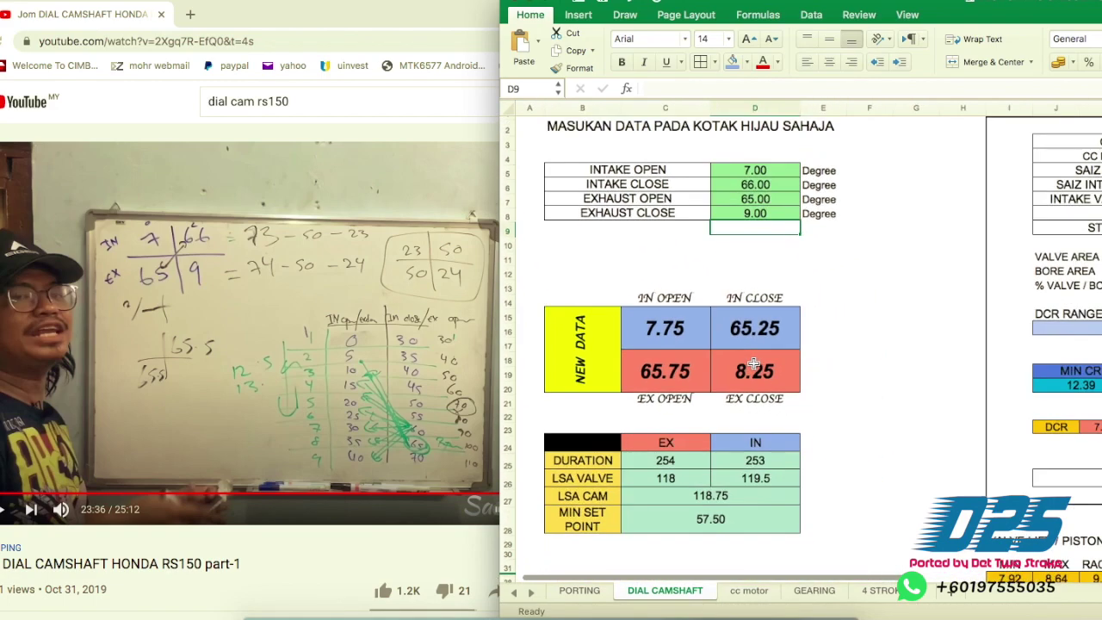
ctrl+scroll(753, 363, up, 3)
scroll(754, 364, down, 1)
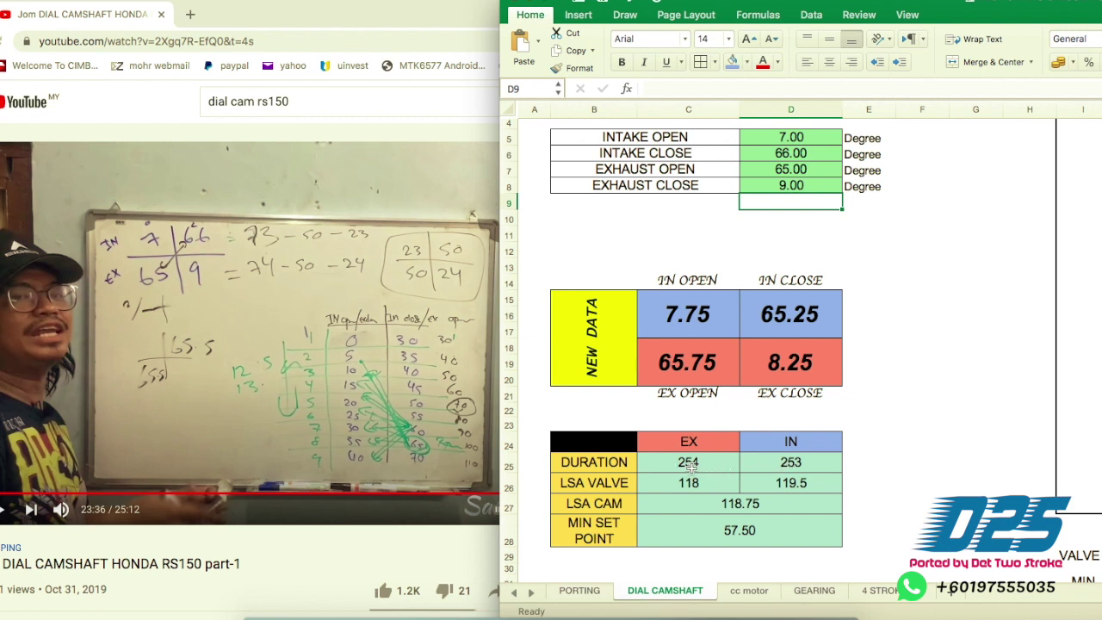
click(689, 557)
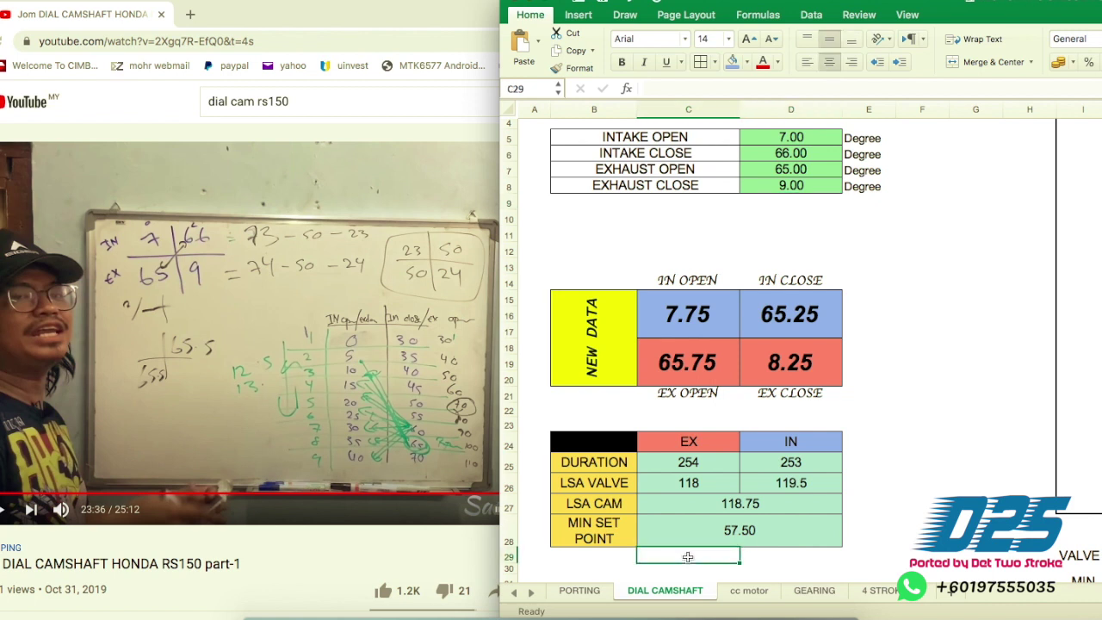
text(2)
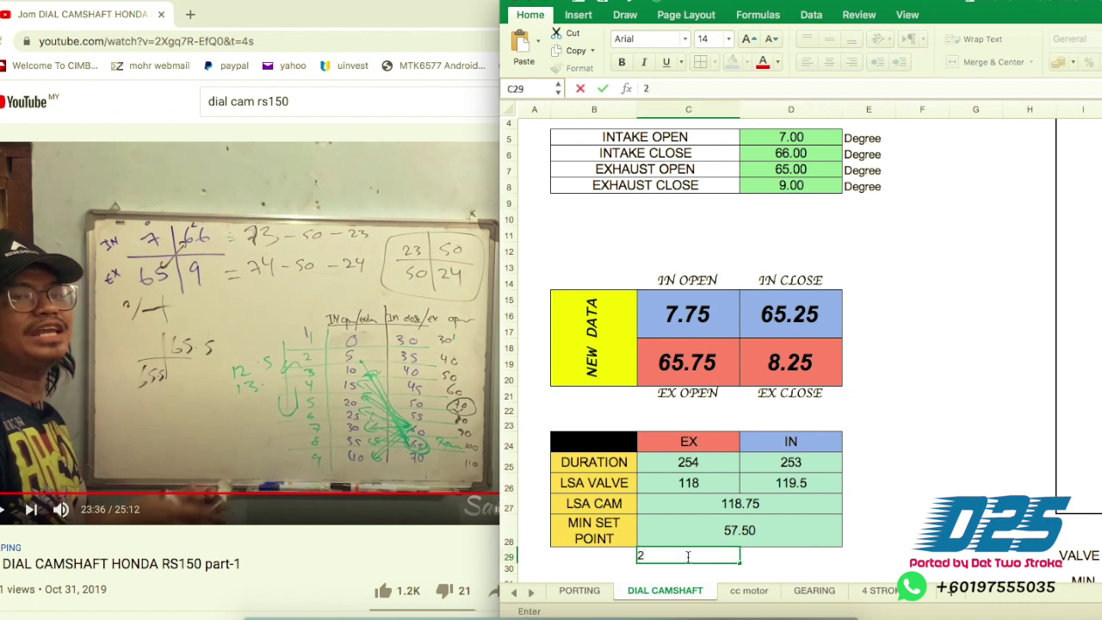
text(54)
key(Tab)
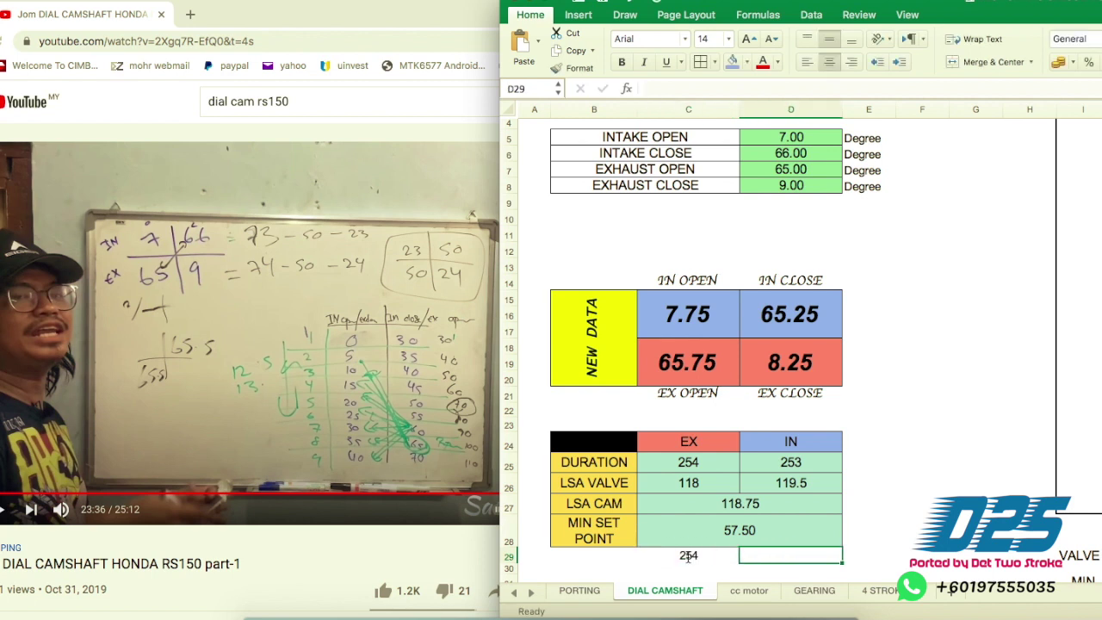
text(253)
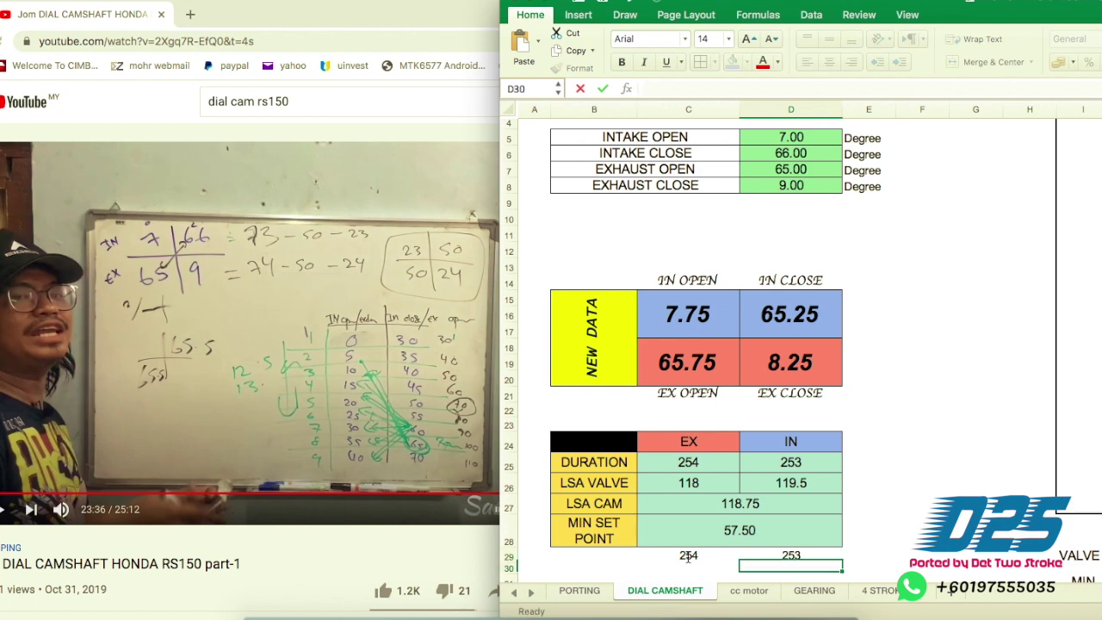
key(Return)
scroll(917, 538, down, 1)
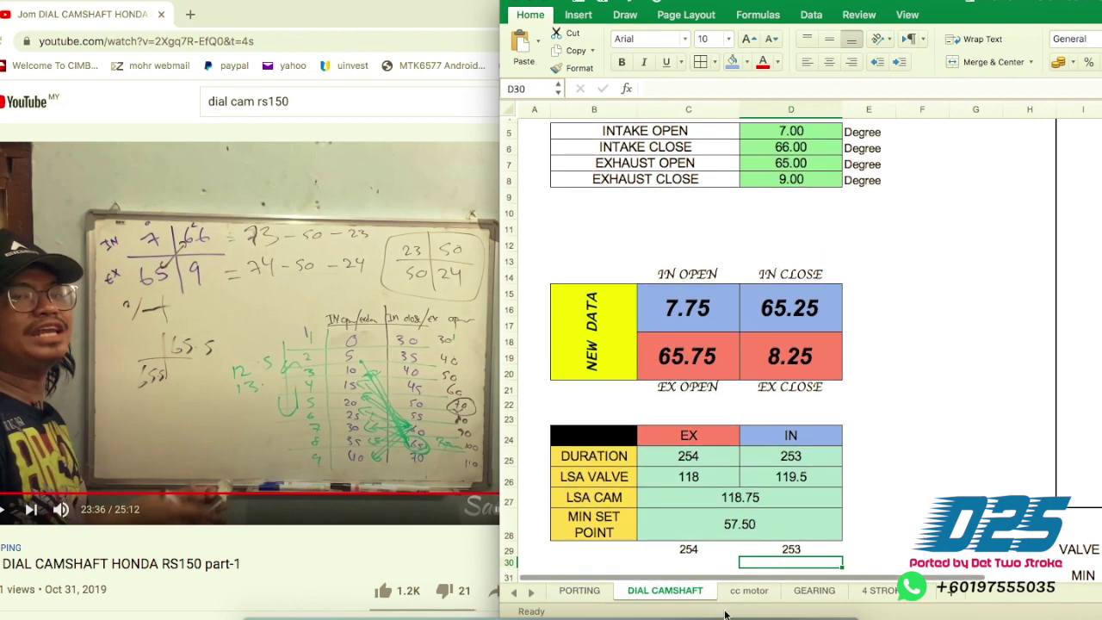
Examine the LSA CAM result together with the four intake and exhaust opening and closing values it depends on.
click(904, 532)
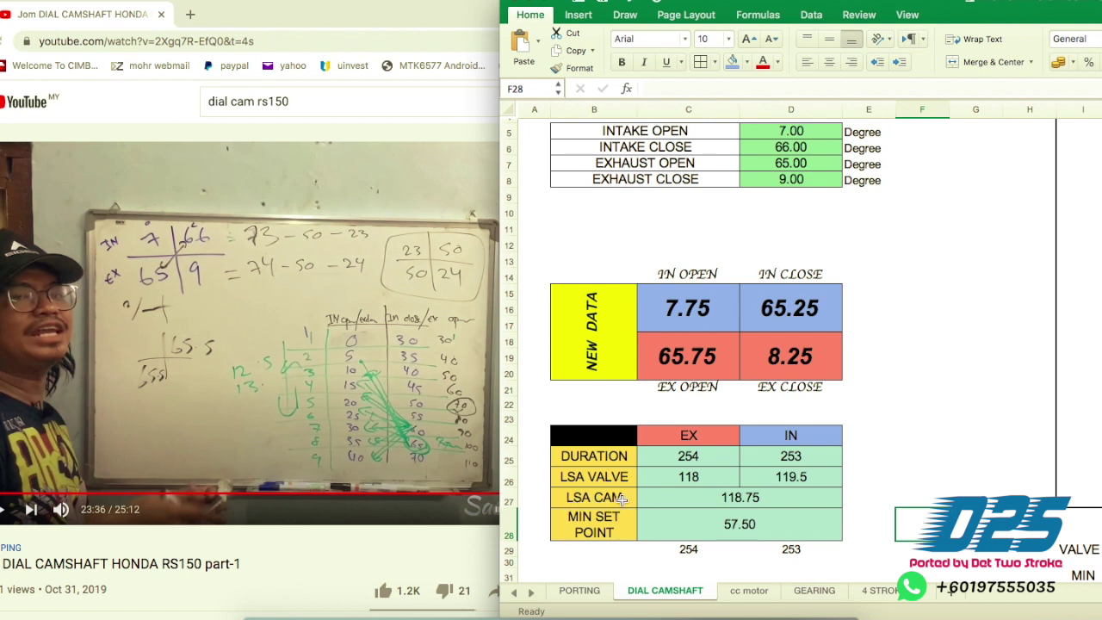
click(750, 500)
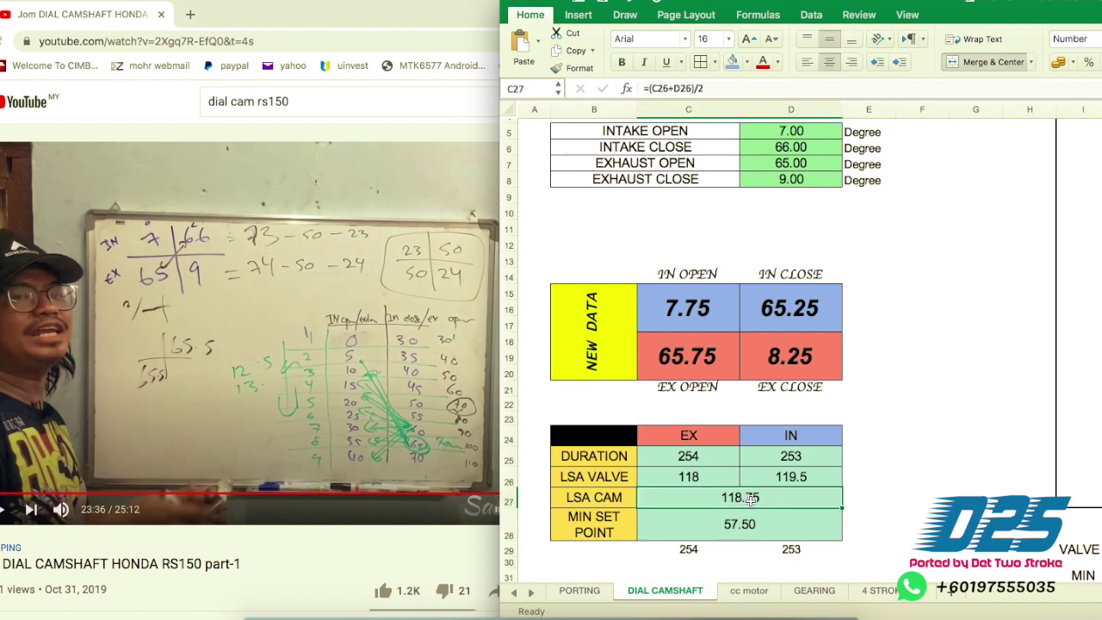
click(864, 481)
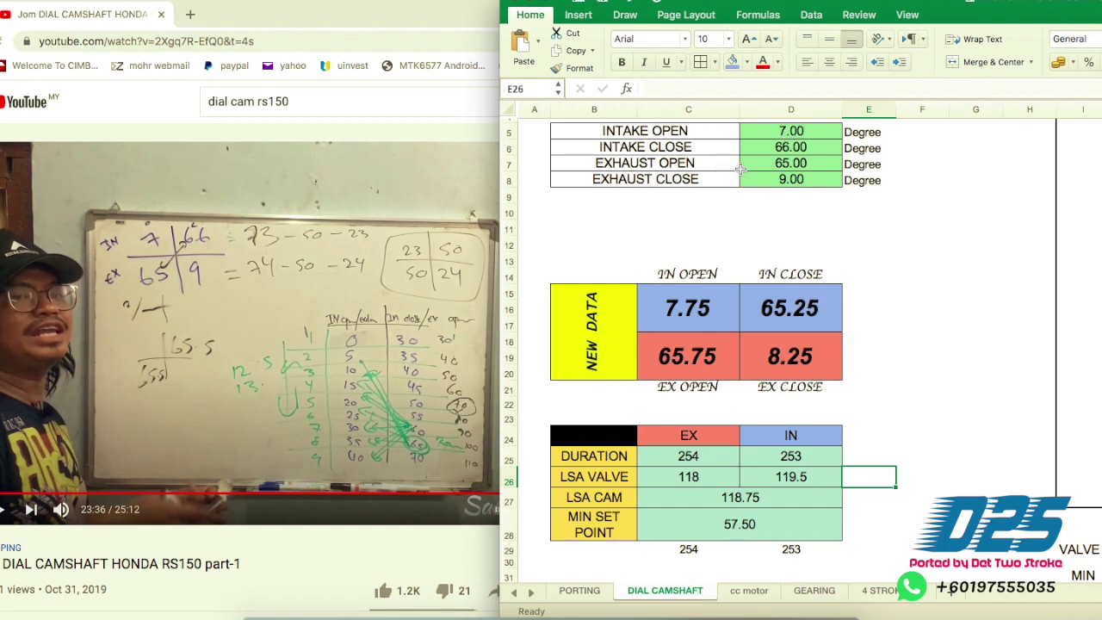
click(810, 131)
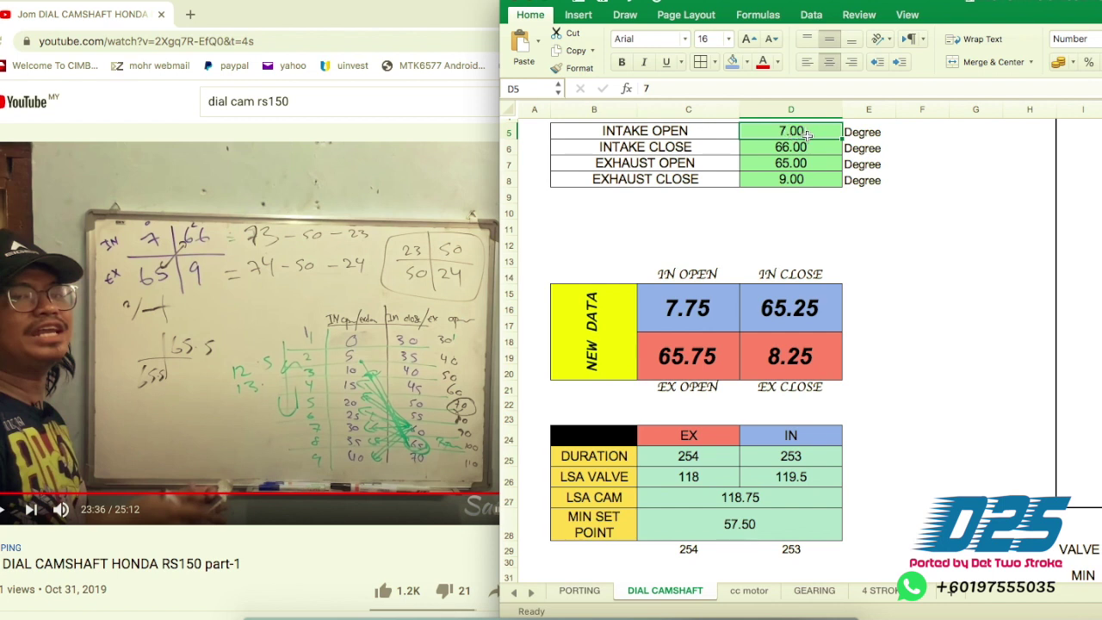
click(800, 146)
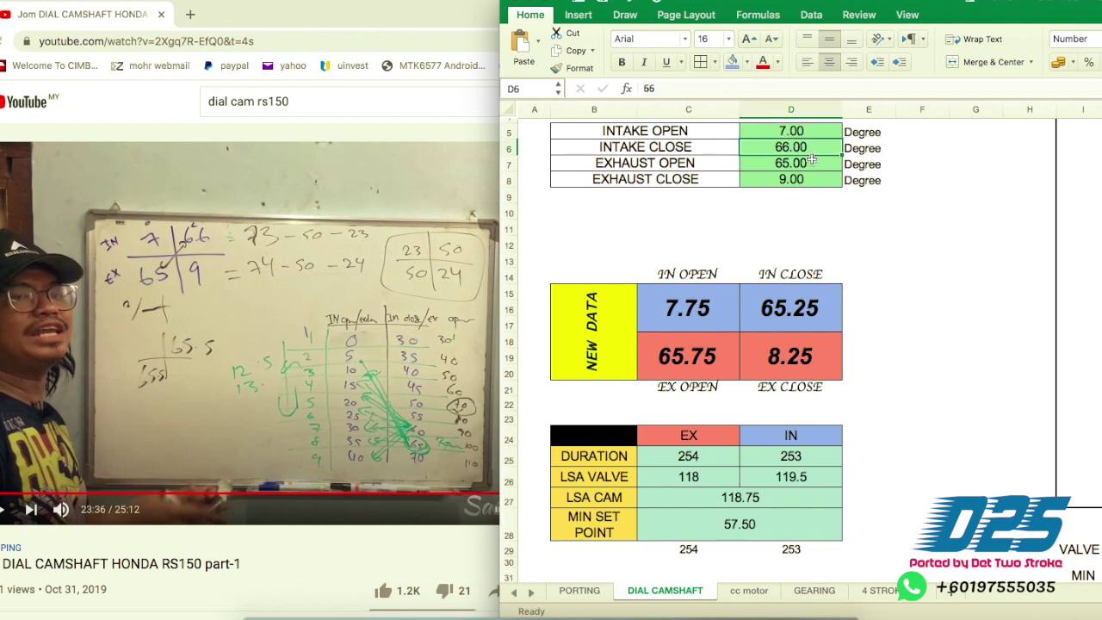
click(809, 163)
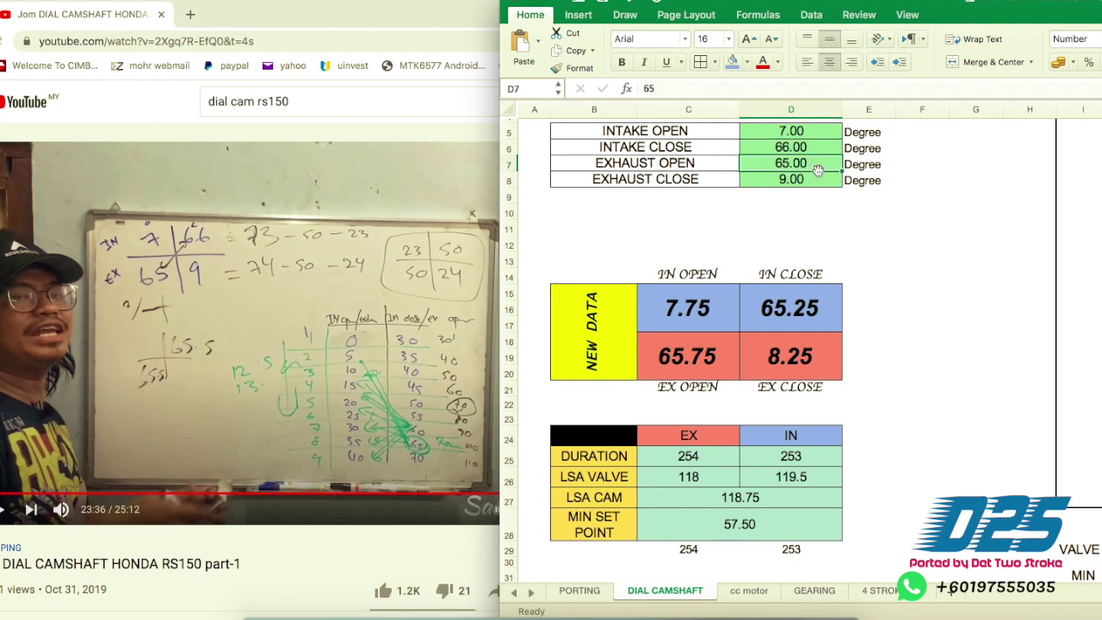
click(815, 181)
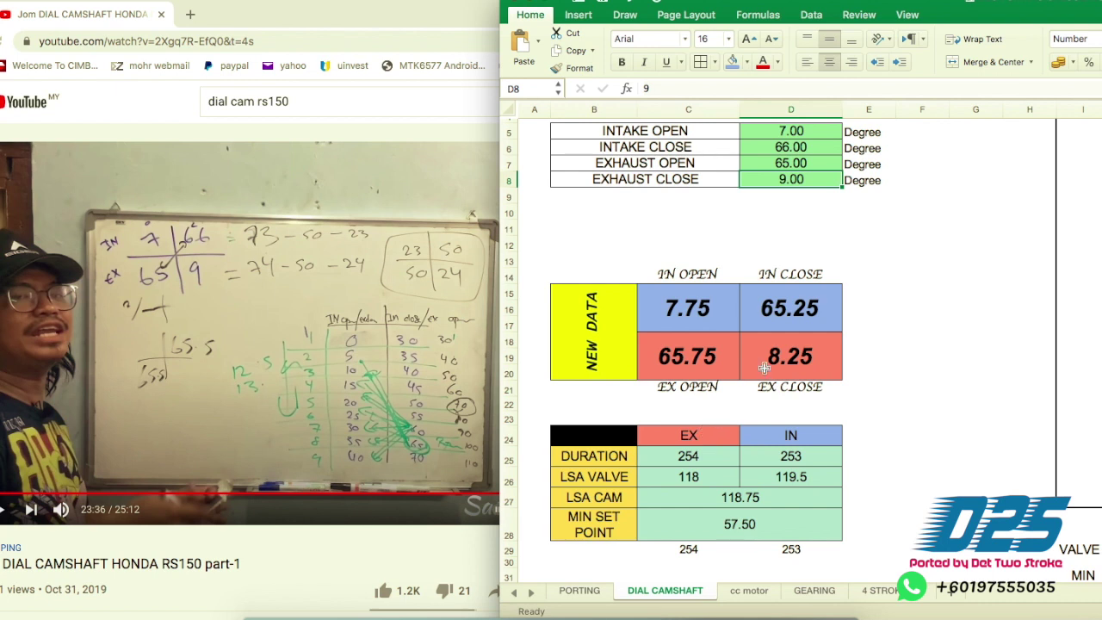
click(718, 496)
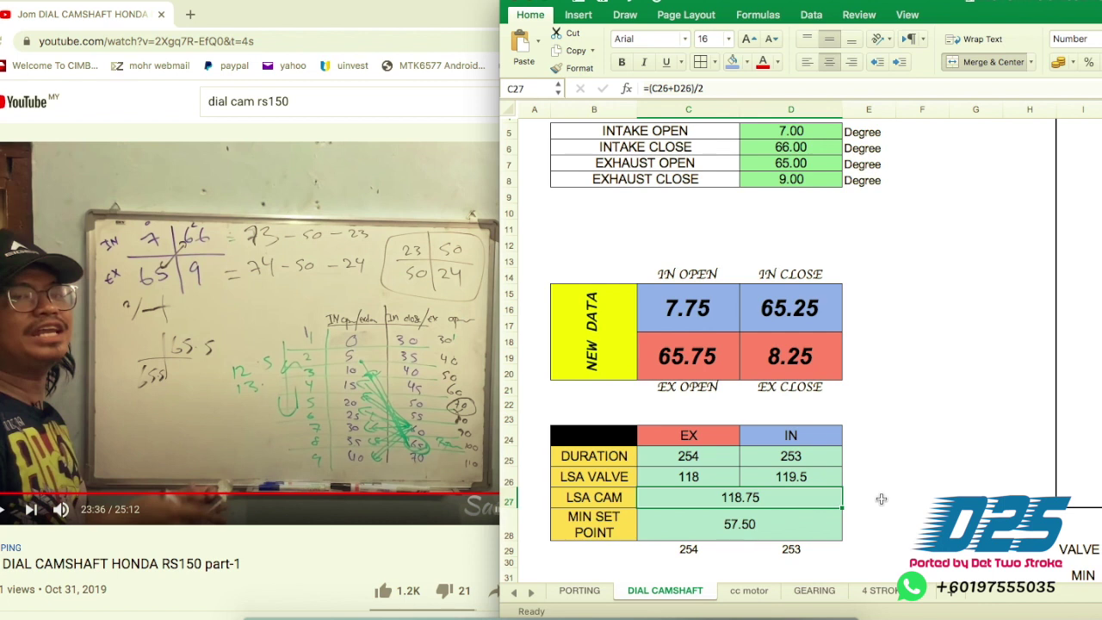
Note an LSA reference range beside the LSA CAM row, entering 100 in E27 and 110 in F27.
click(881, 500)
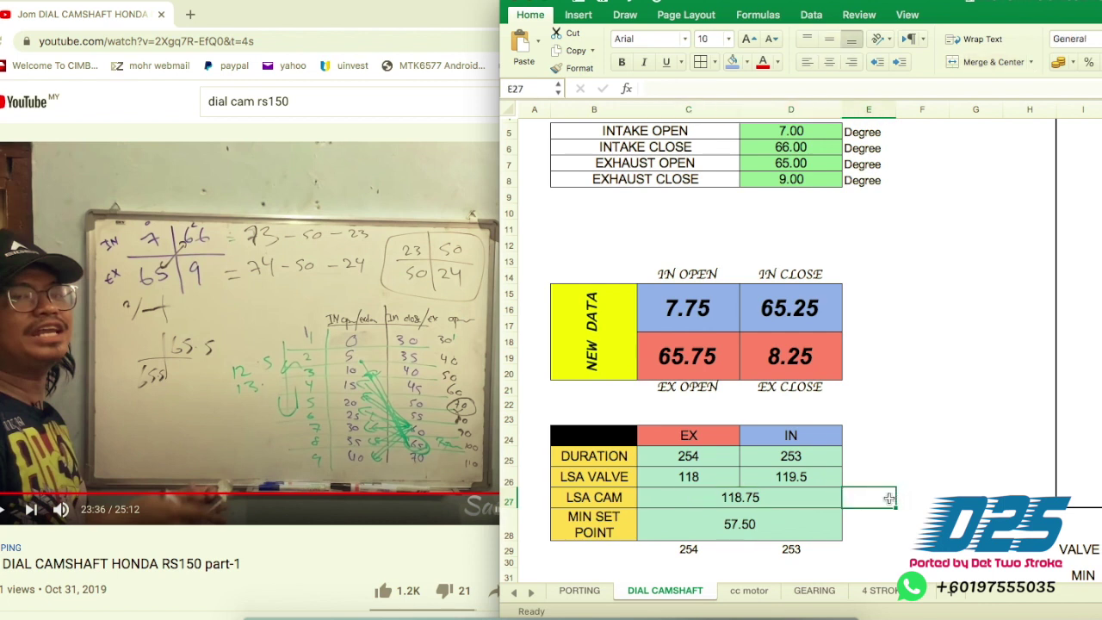
click(900, 499)
click(877, 498)
text(100)
key(Tab)
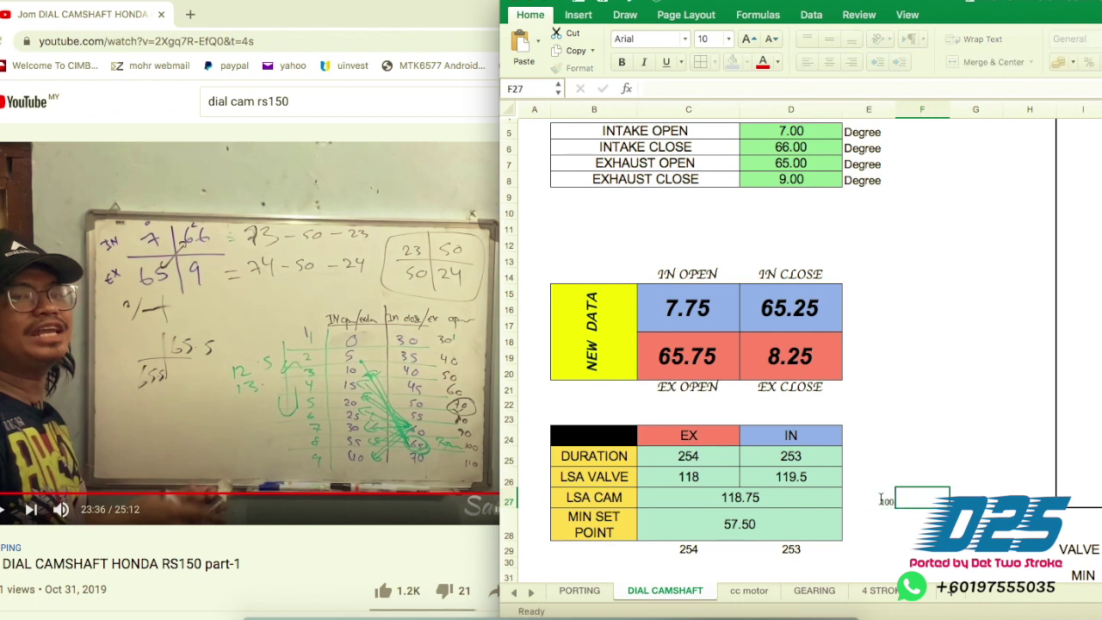
text(100)
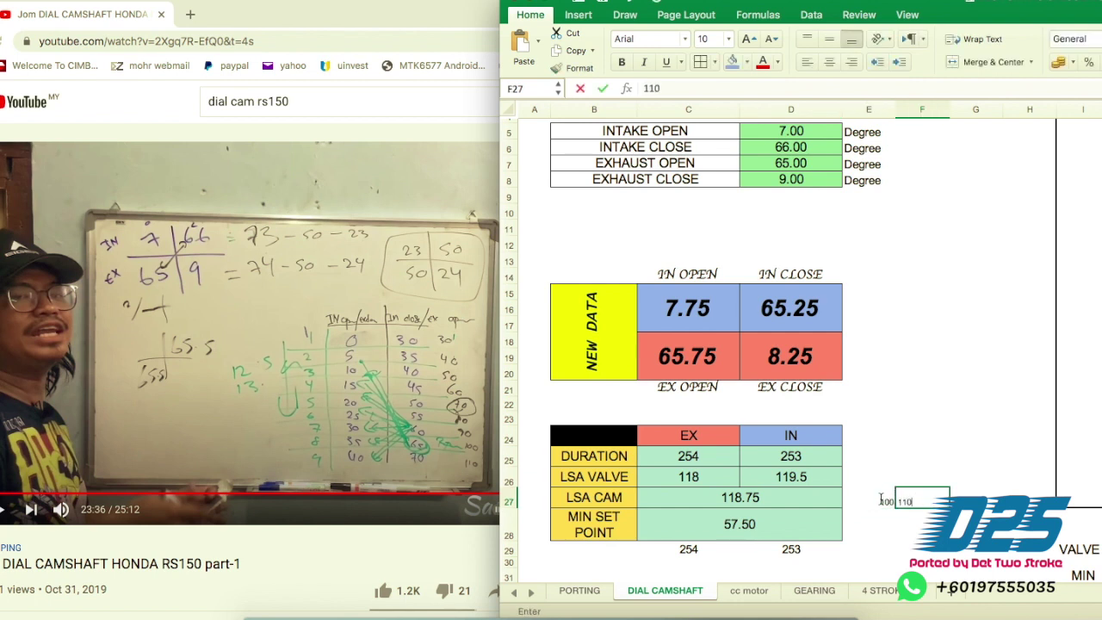
key(Return)
Format the two reference values beside LSA CAM at font size 14, centred horizontally and vertically.
drag(887, 499, 935, 500)
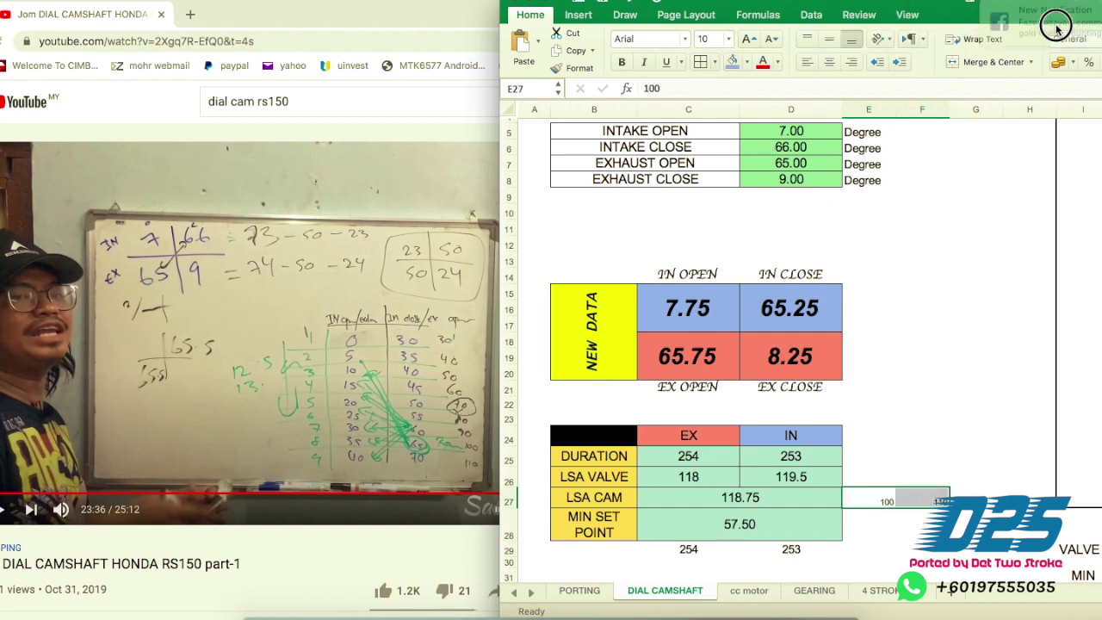
click(727, 39)
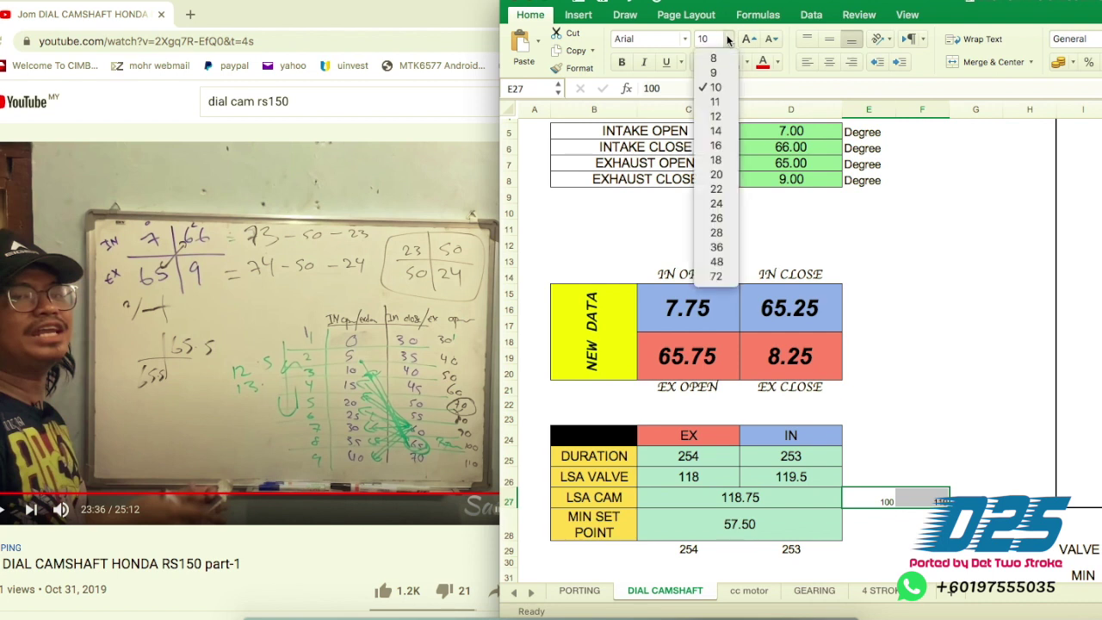
click(719, 130)
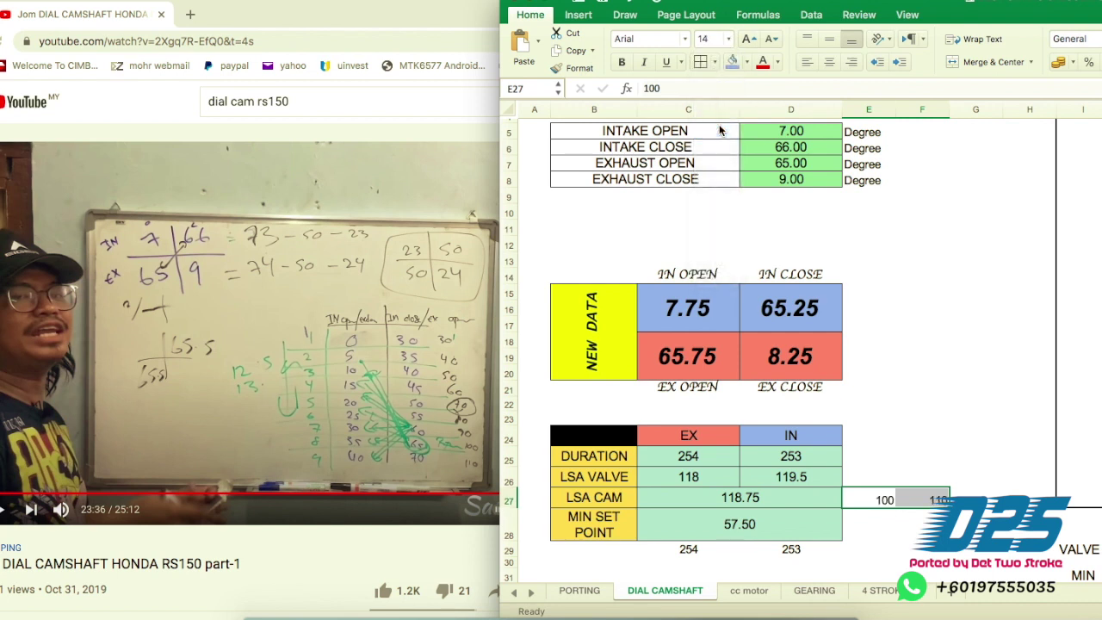
click(830, 62)
click(828, 41)
click(900, 275)
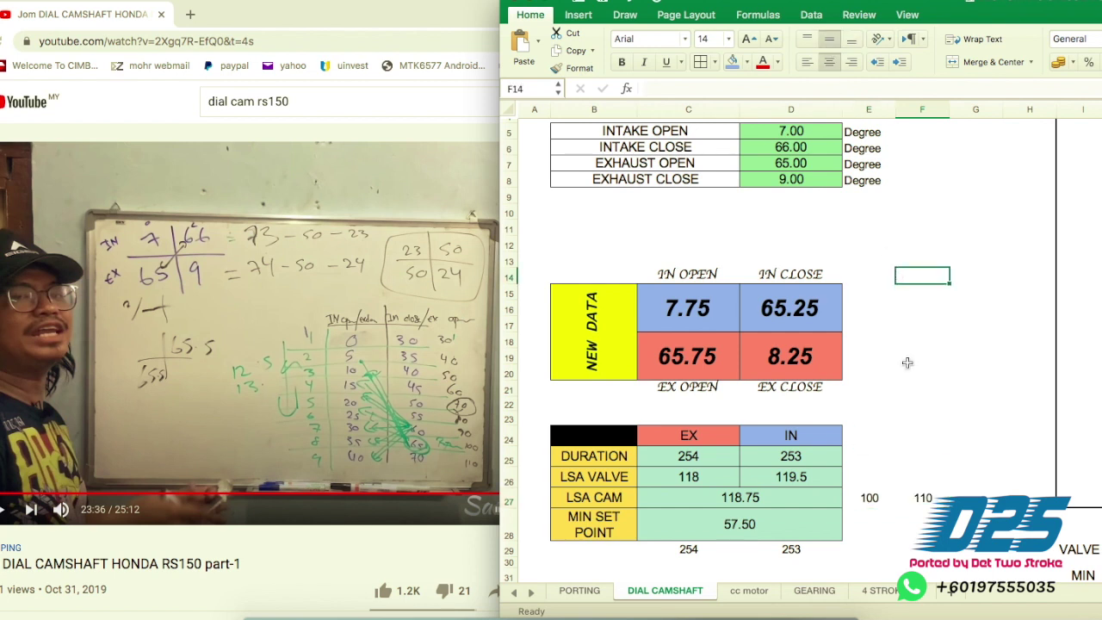
Copy the 110 reference value to G27 and set F27 to 105, giving a 100, 105, 110 series.
click(924, 499)
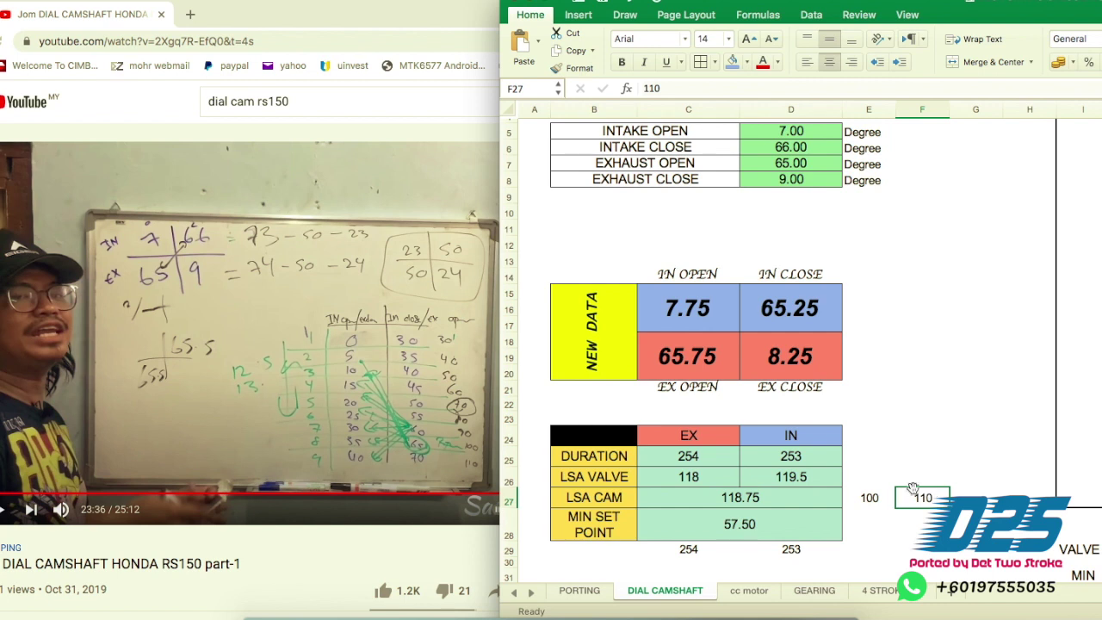
click(968, 497)
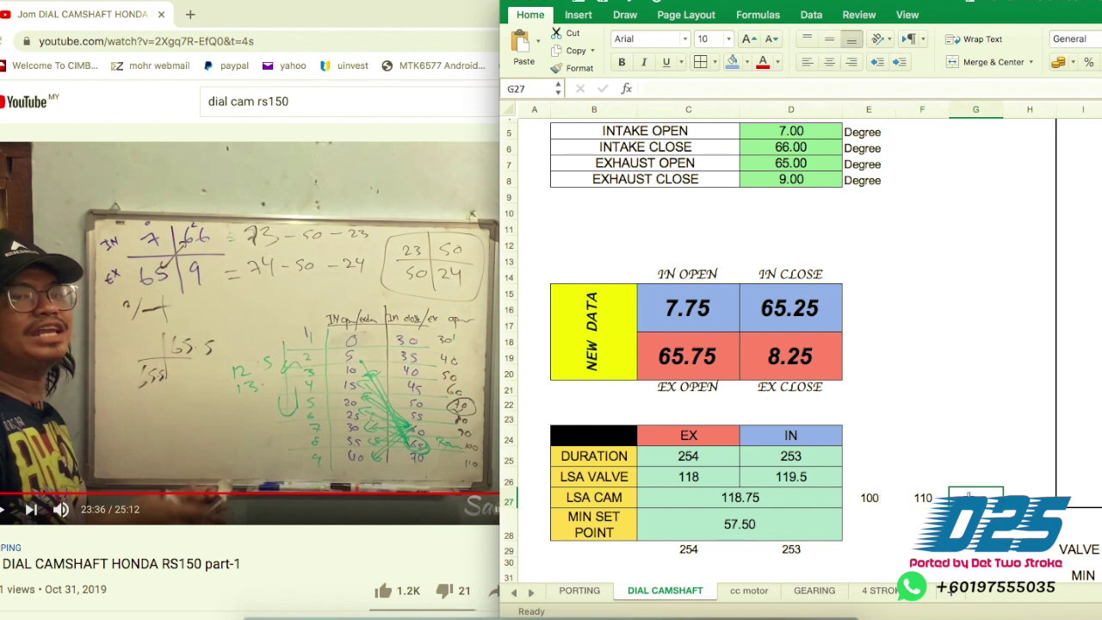
click(923, 498)
key(ctrl+c)
click(969, 498)
key(ctrl+v)
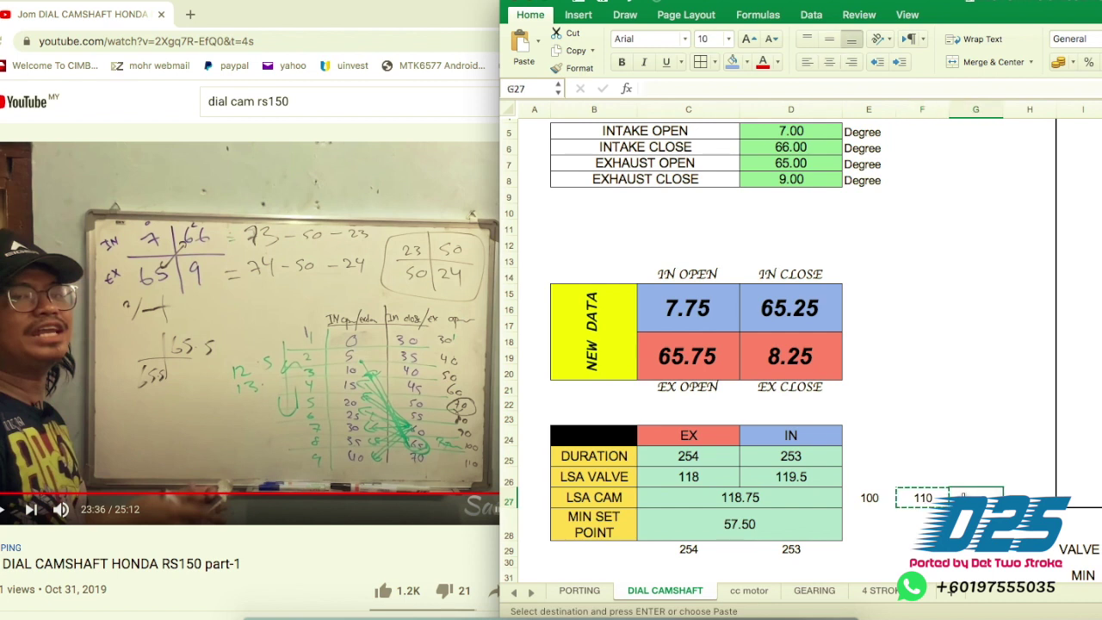
click(923, 498)
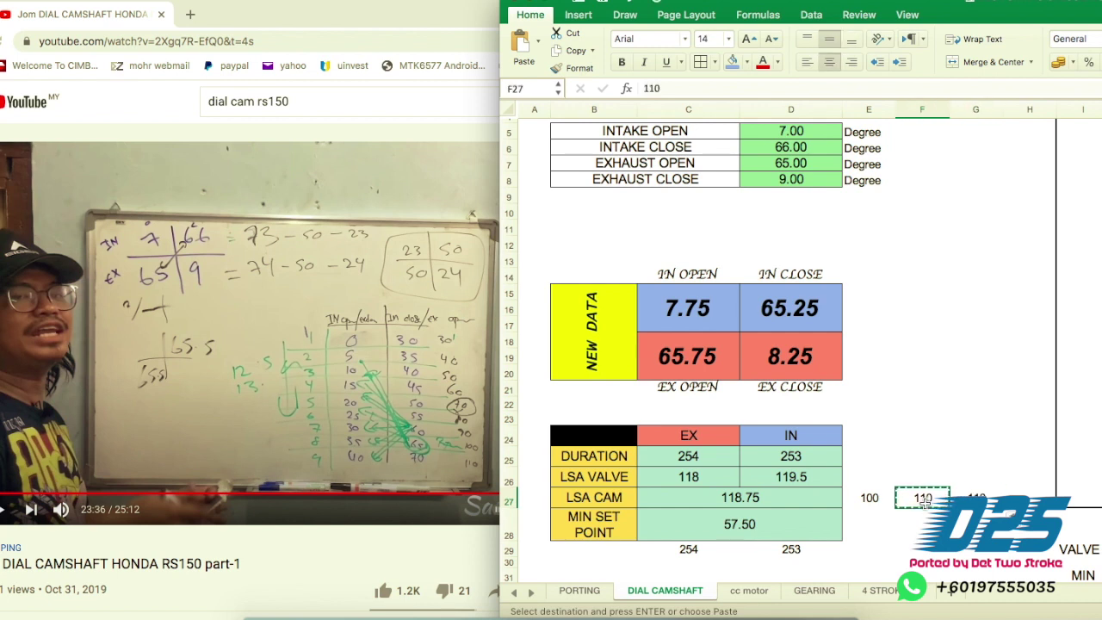
text(105)
key(Return)
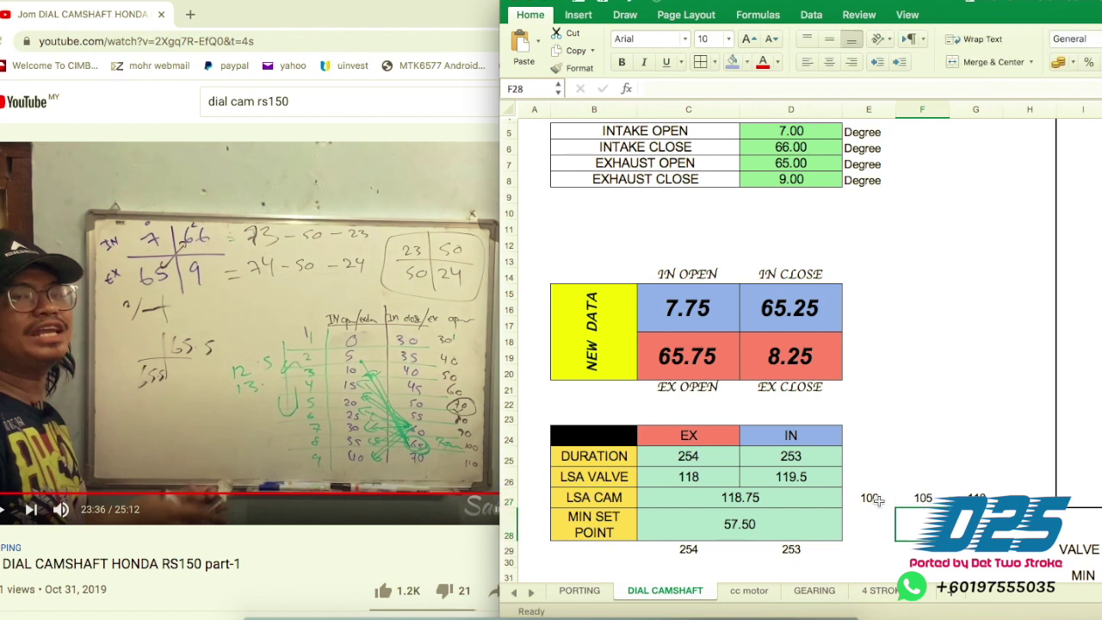
click(877, 499)
click(924, 498)
click(973, 495)
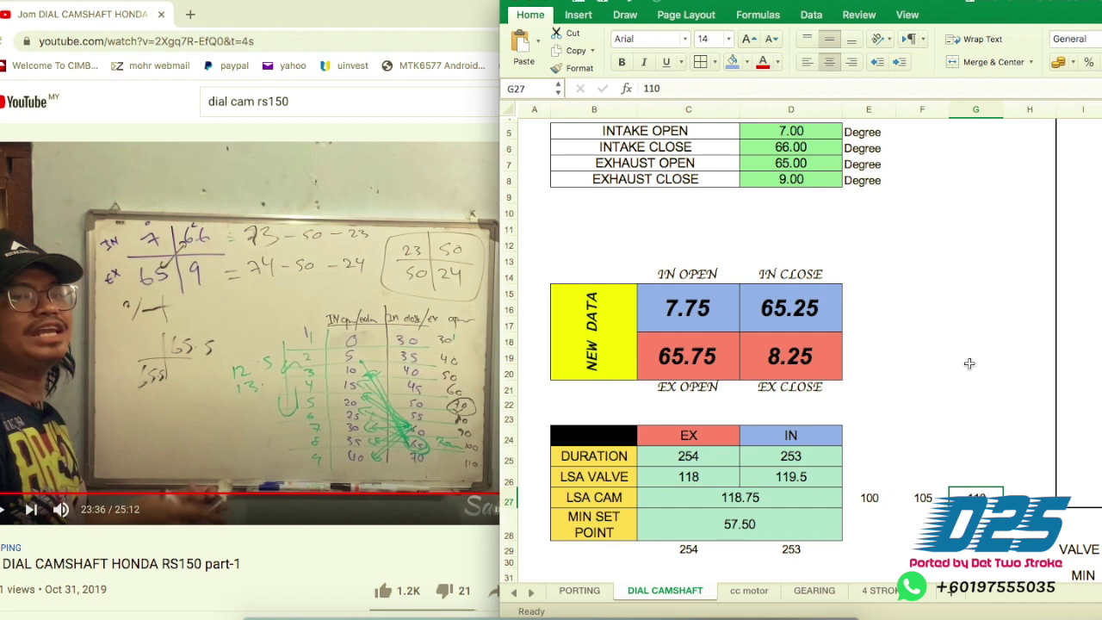
Set the camshaft data to intake open 10, intake close 63, exhaust open 62 and exhaust close 12 degrees.
click(794, 130)
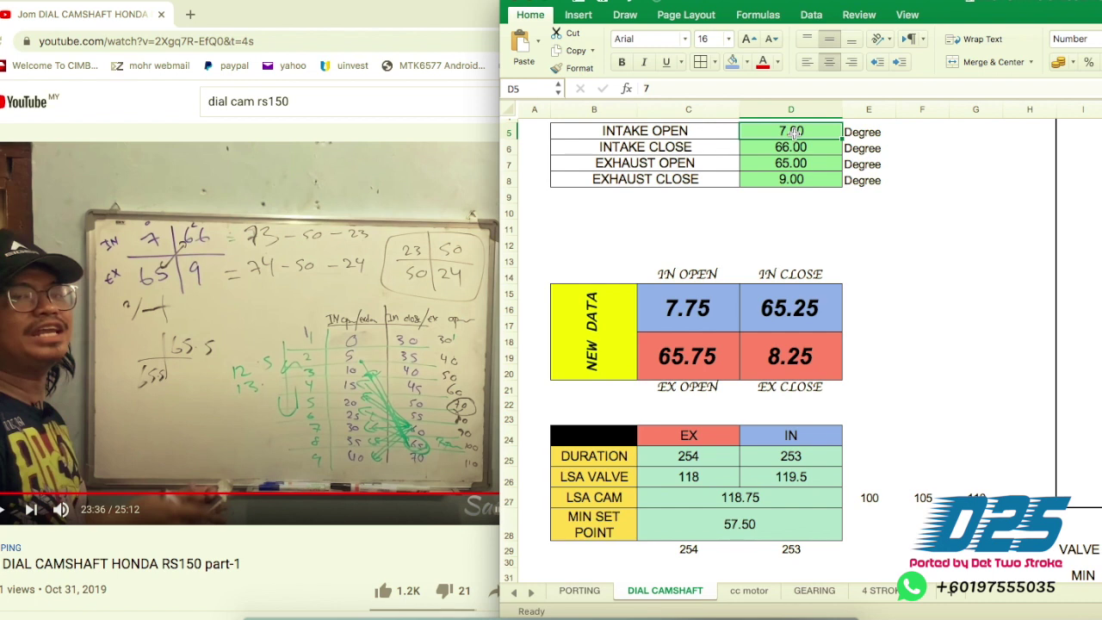
text(10)
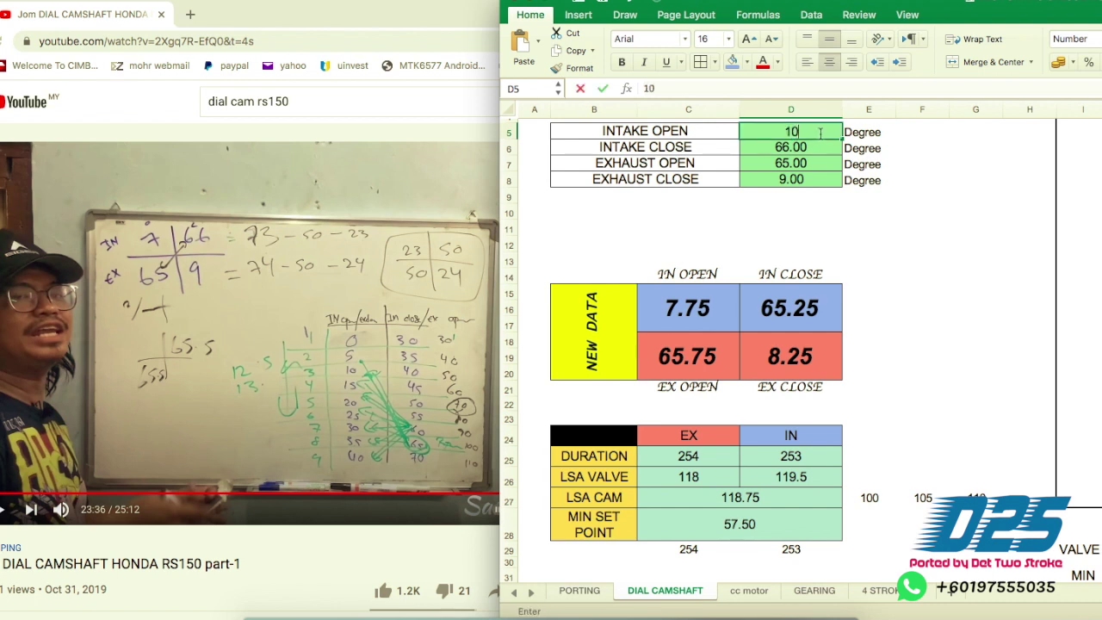
key(Return)
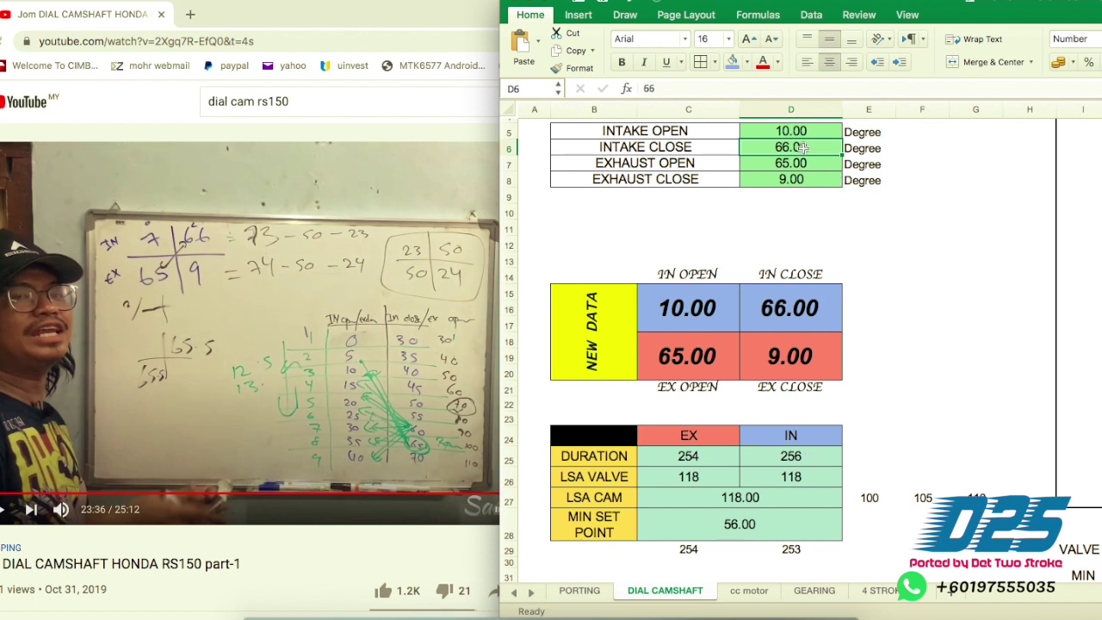
text(63)
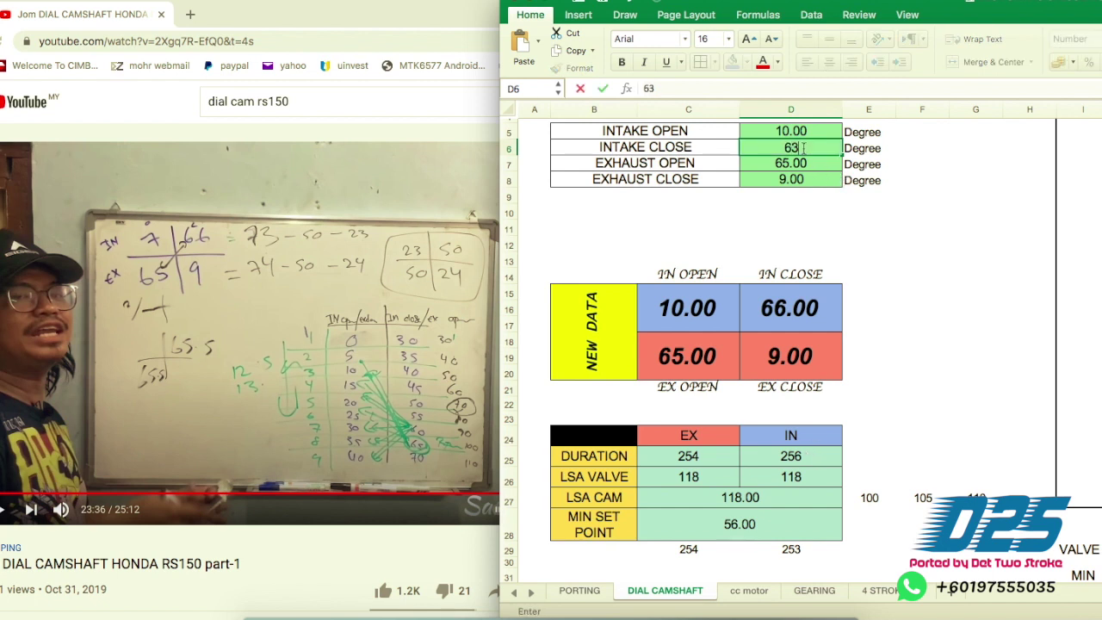
key(Return)
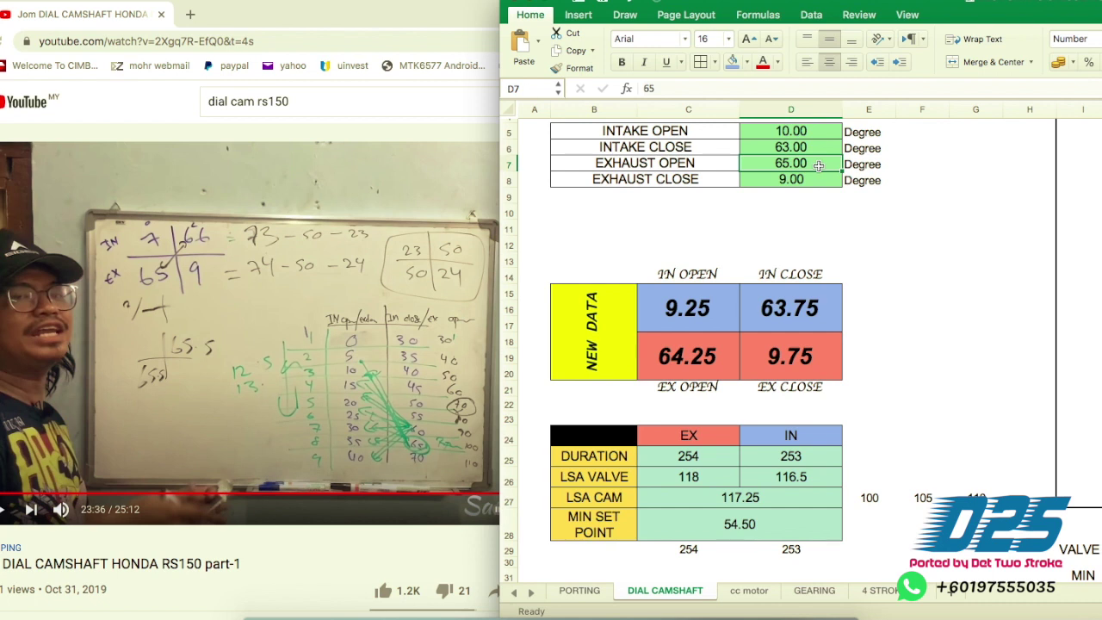
text(62)
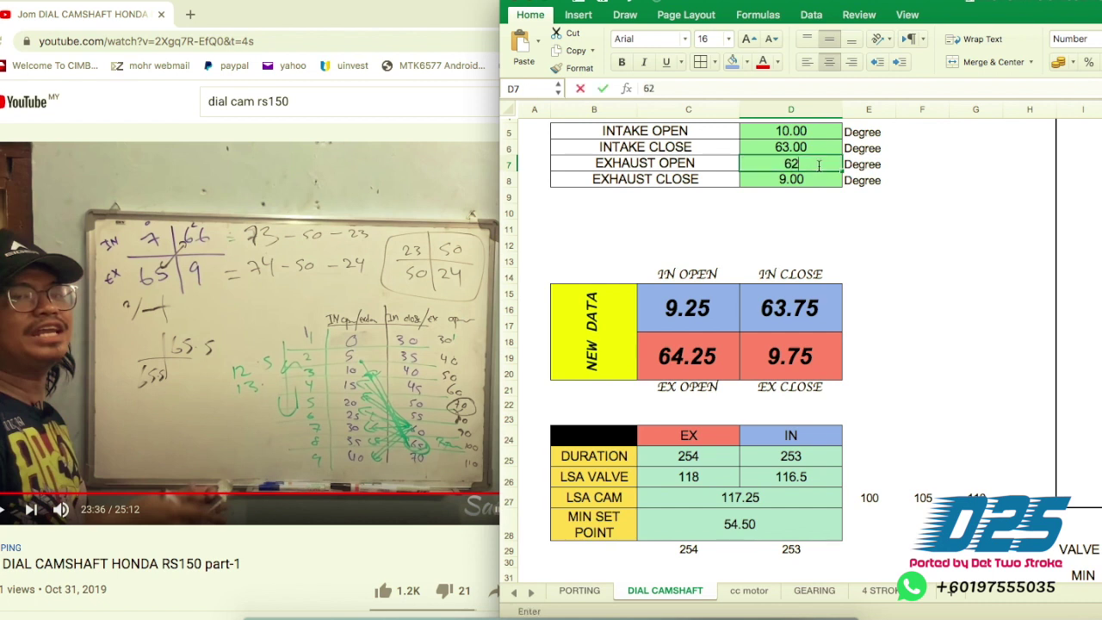
key(Return)
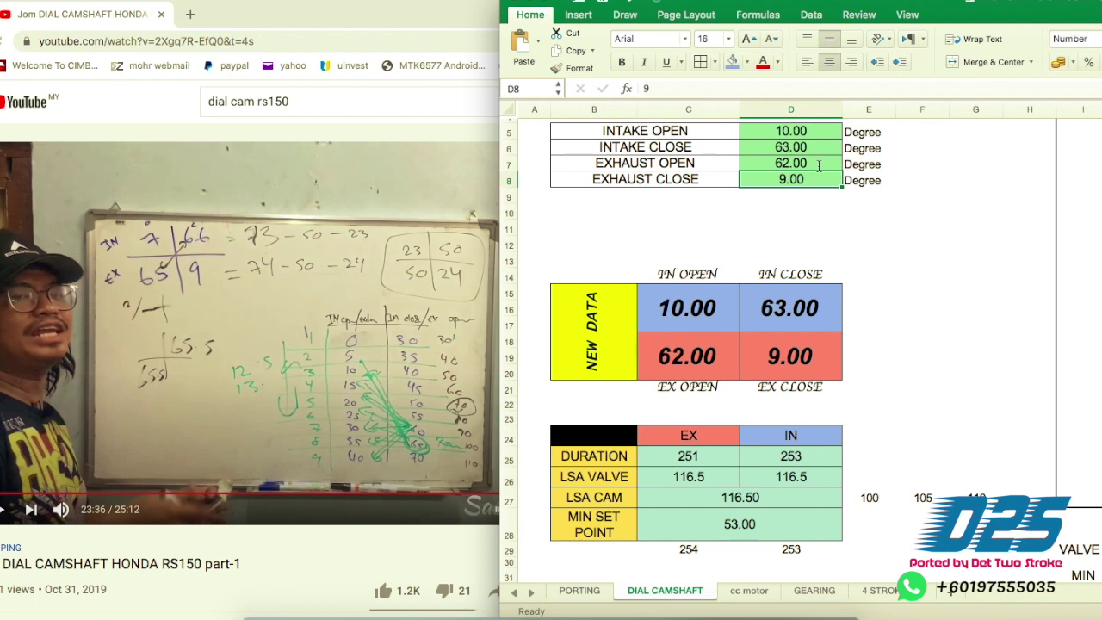
text(12)
key(Return)
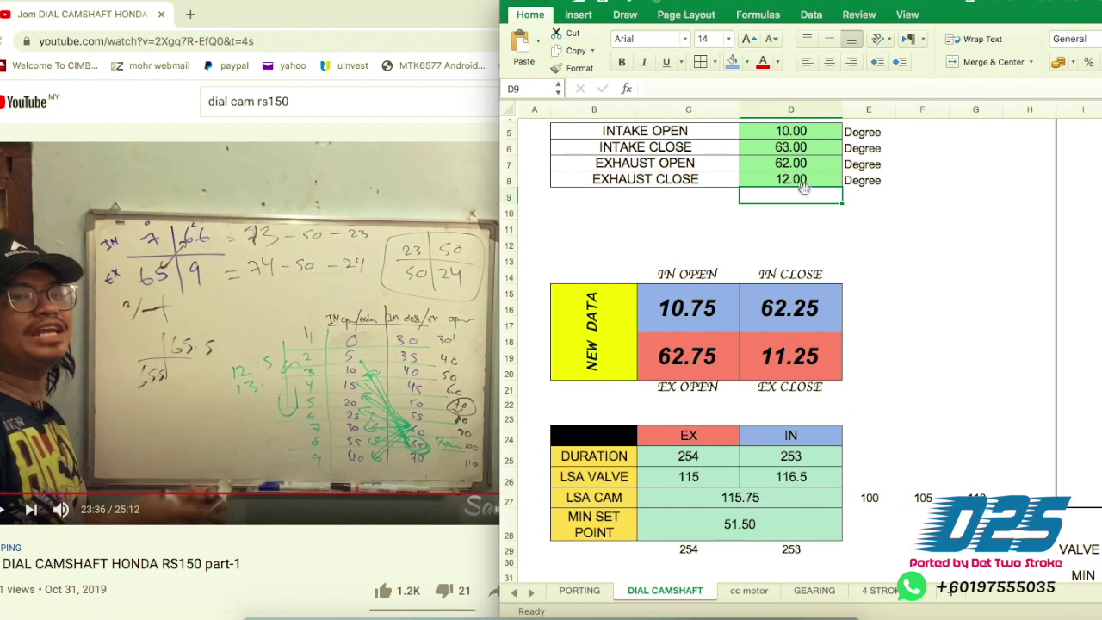
Set the camshaft data to intake open 13, intake close 60, exhaust open 59 and exhaust close 15 degrees.
click(788, 130)
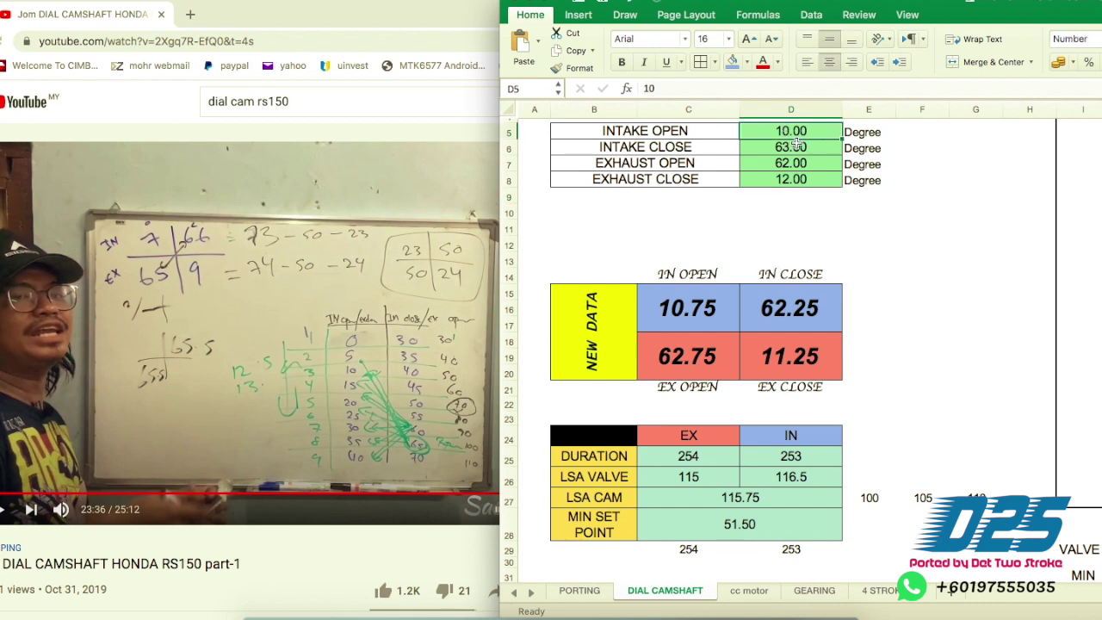
text(13)
key(Return)
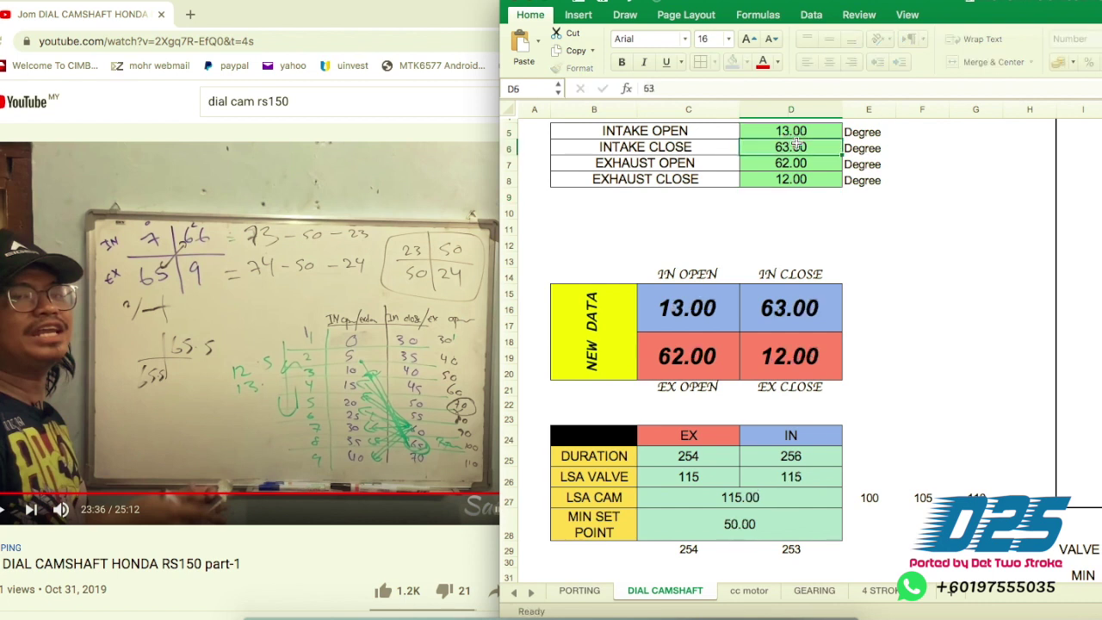
text(60)
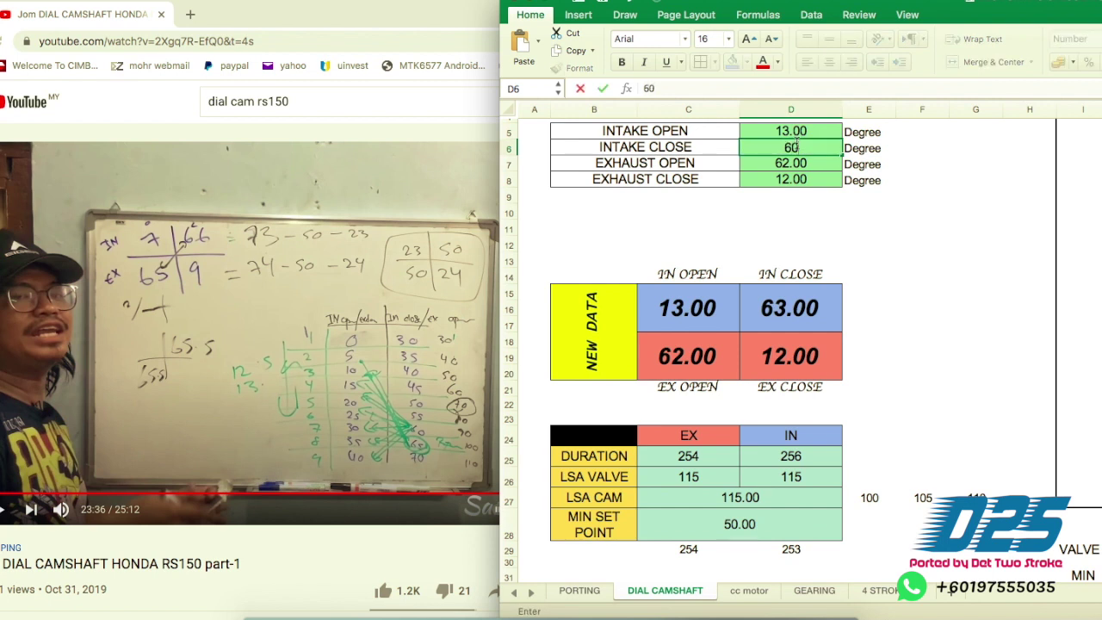
key(Return)
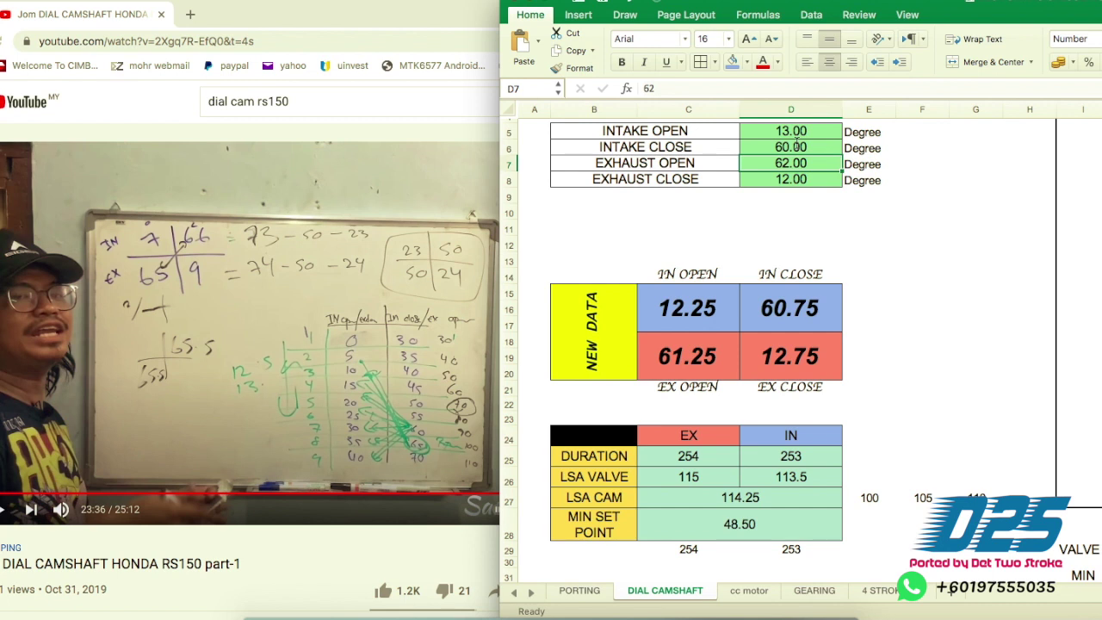
text(59)
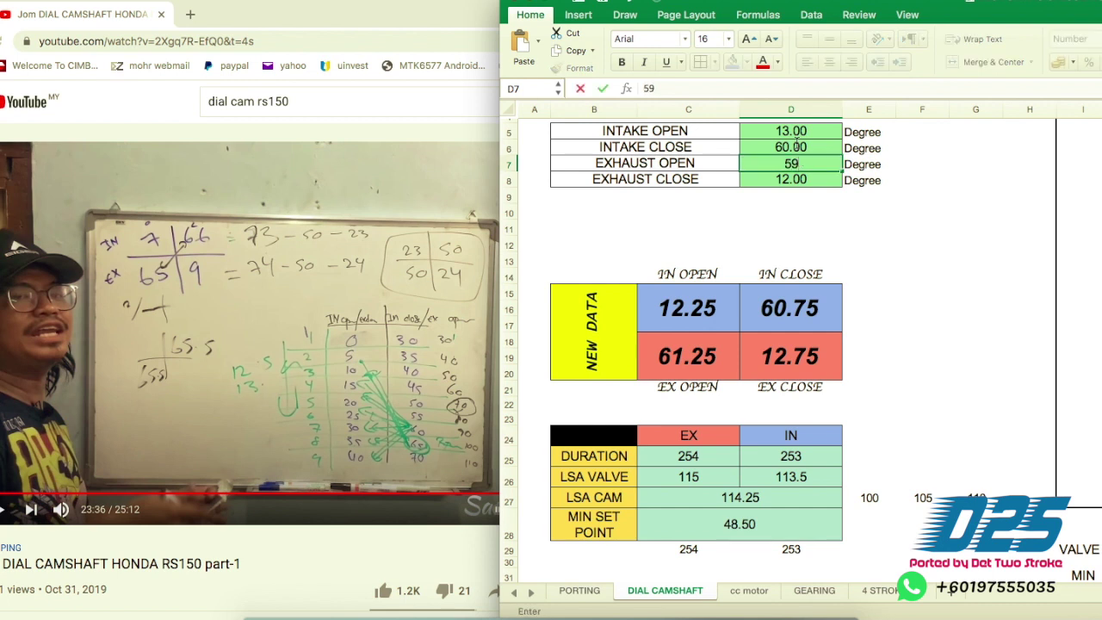
key(Return)
text(1)
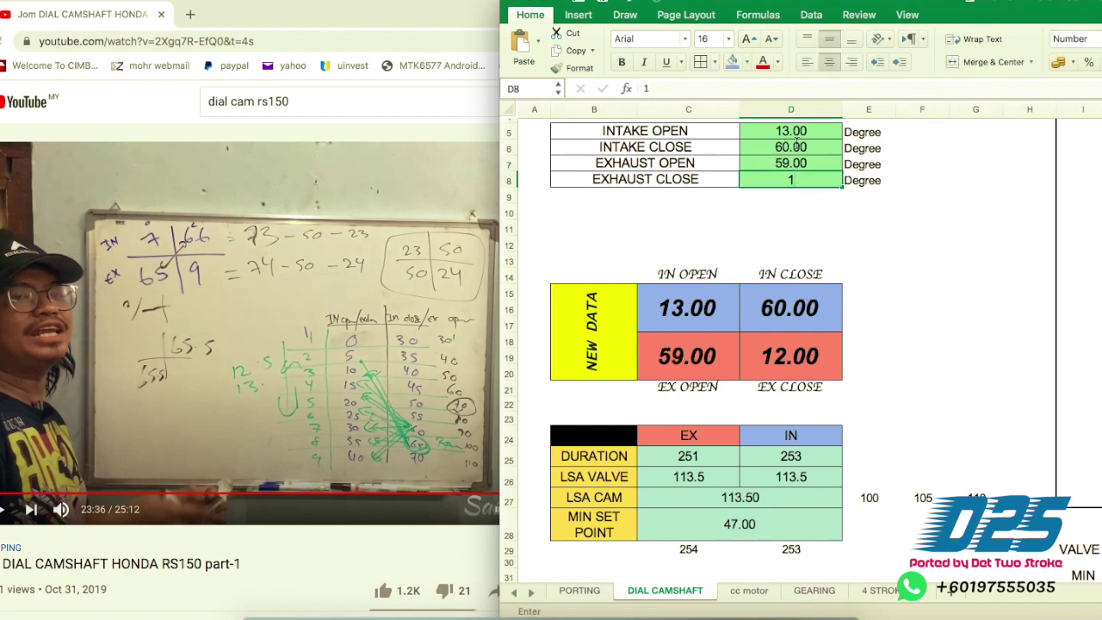
text(5)
key(Return)
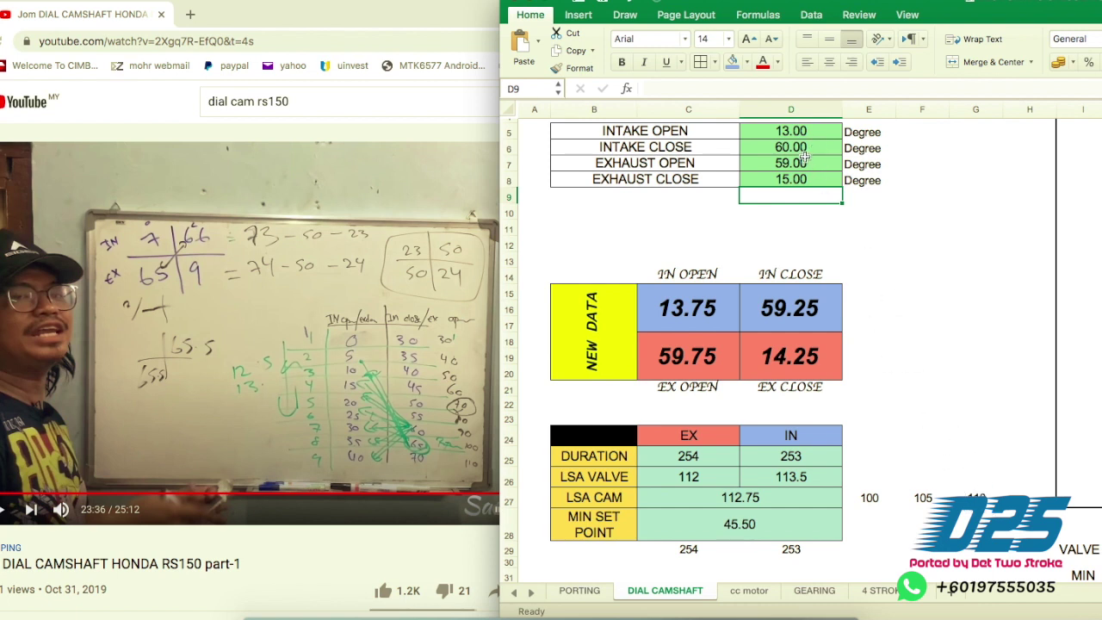
Set the camshaft data to intake open 16, intake close 57, exhaust open 56 and exhaust close 18 degrees.
click(792, 130)
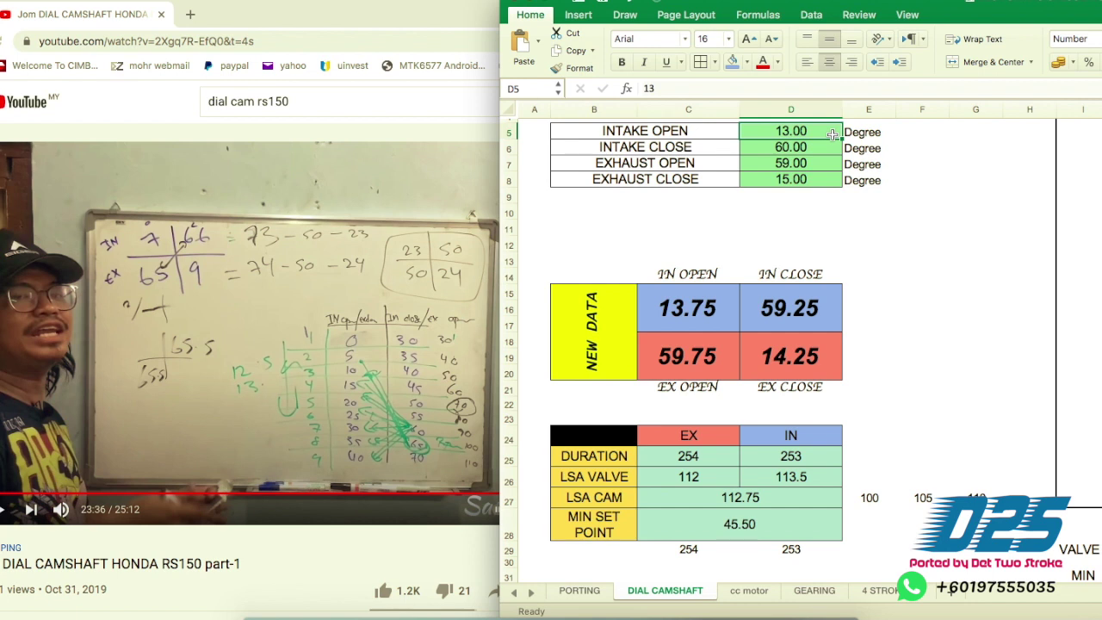
text(16)
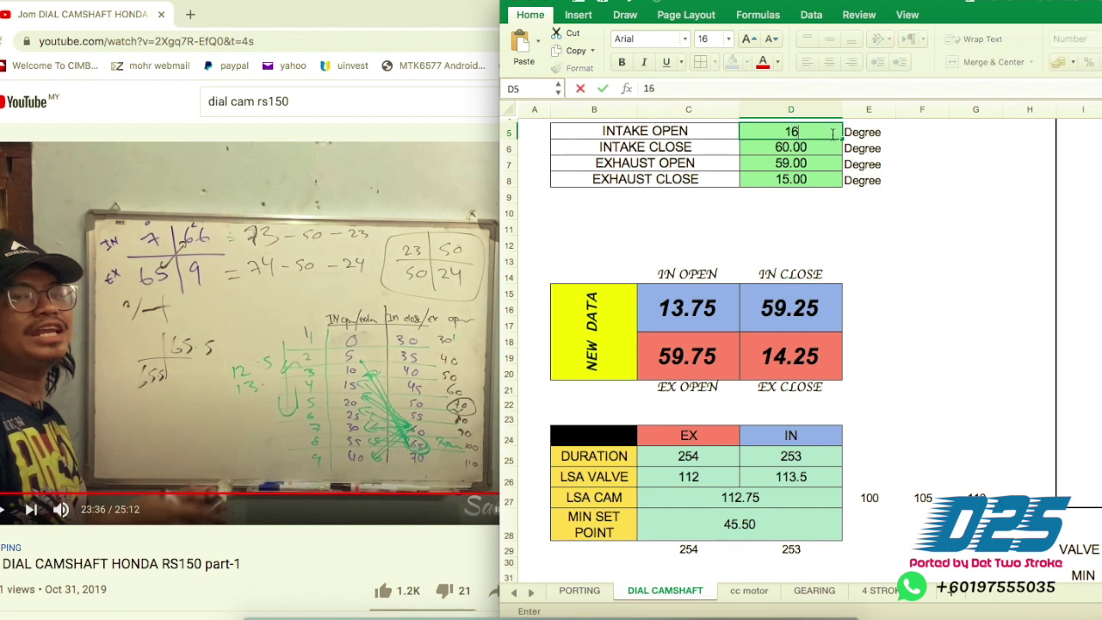
key(Return)
text(57)
key(Return)
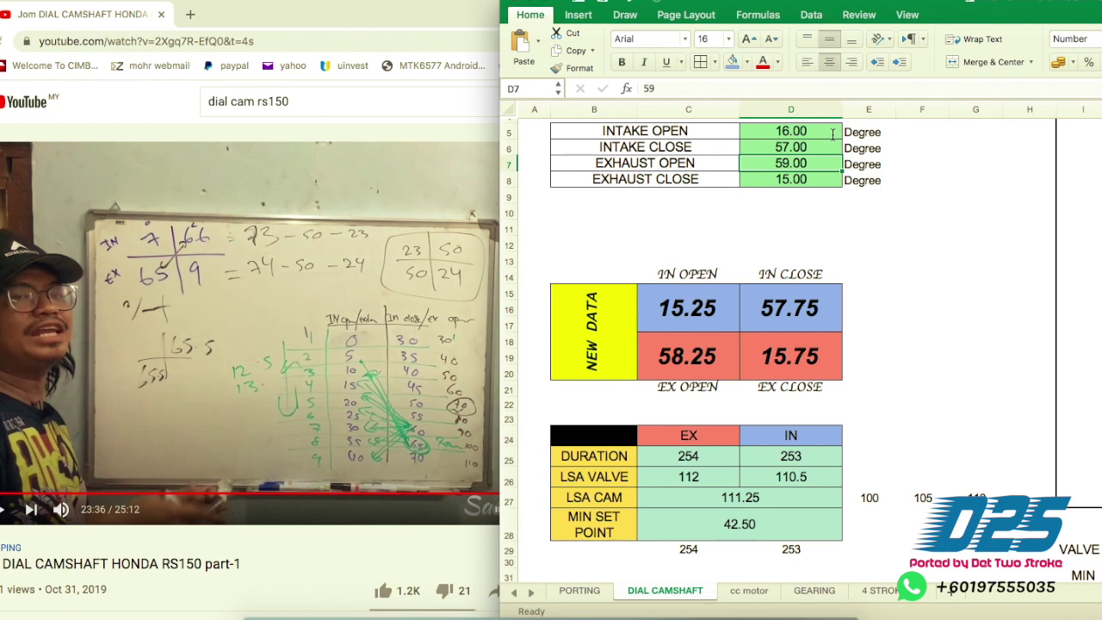
text(56)
key(Return)
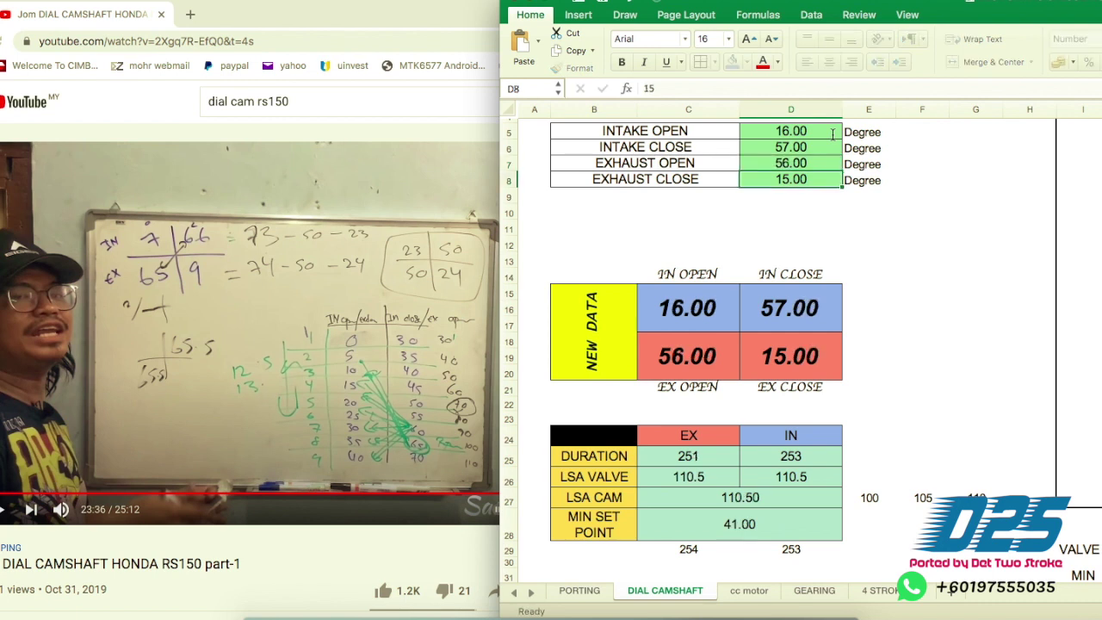
text(18)
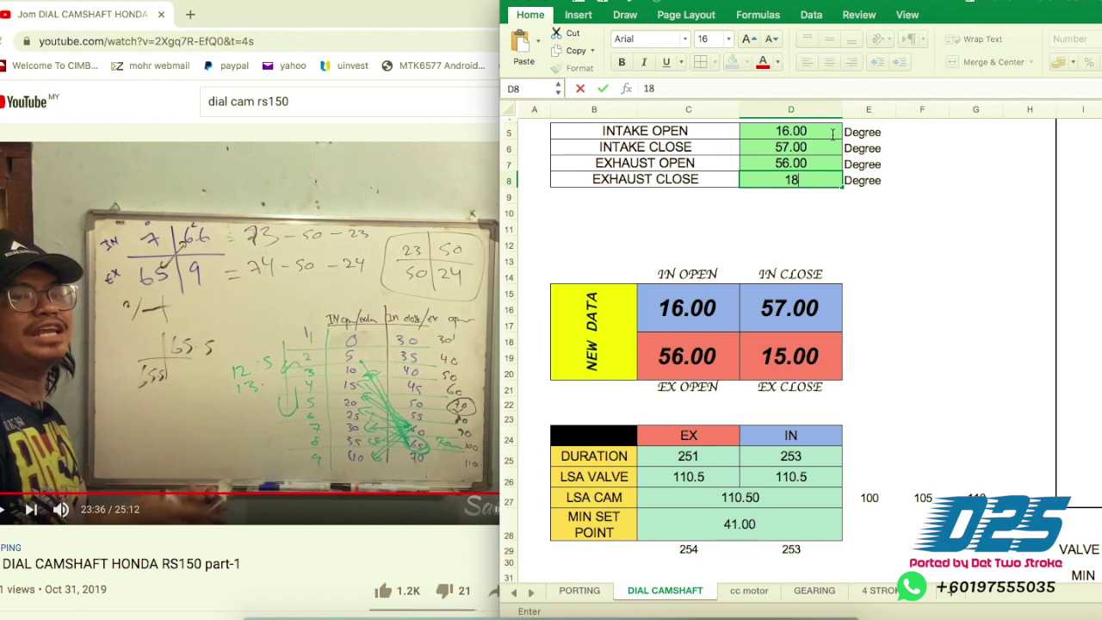
key(Return)
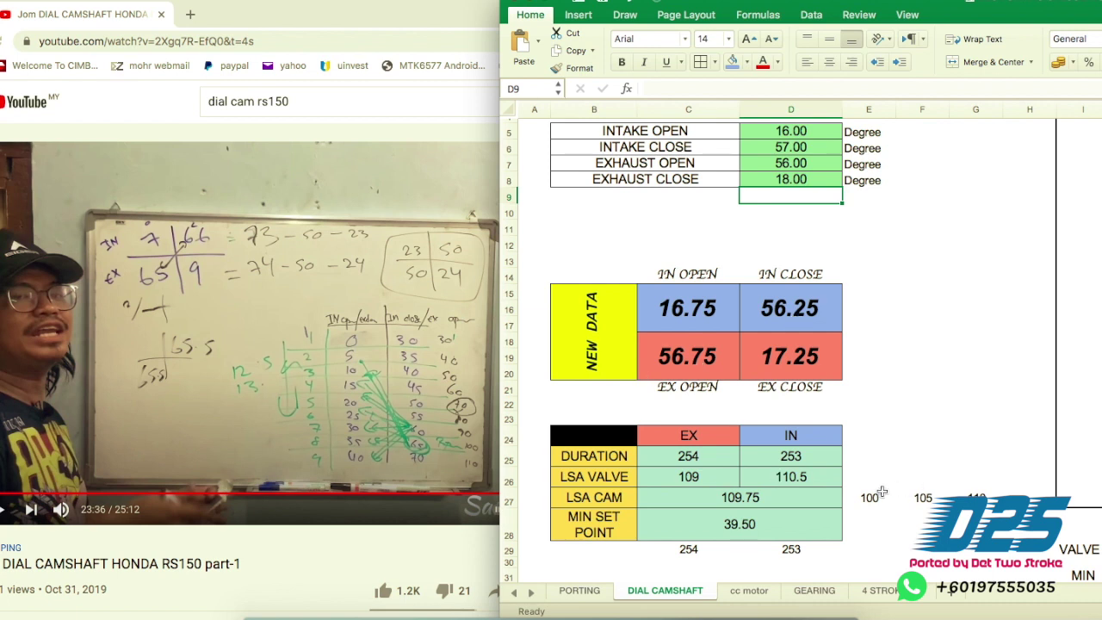
Set the camshaft data to intake open 21, intake close 52, exhaust open 51 and exhaust close 23 degrees.
click(801, 131)
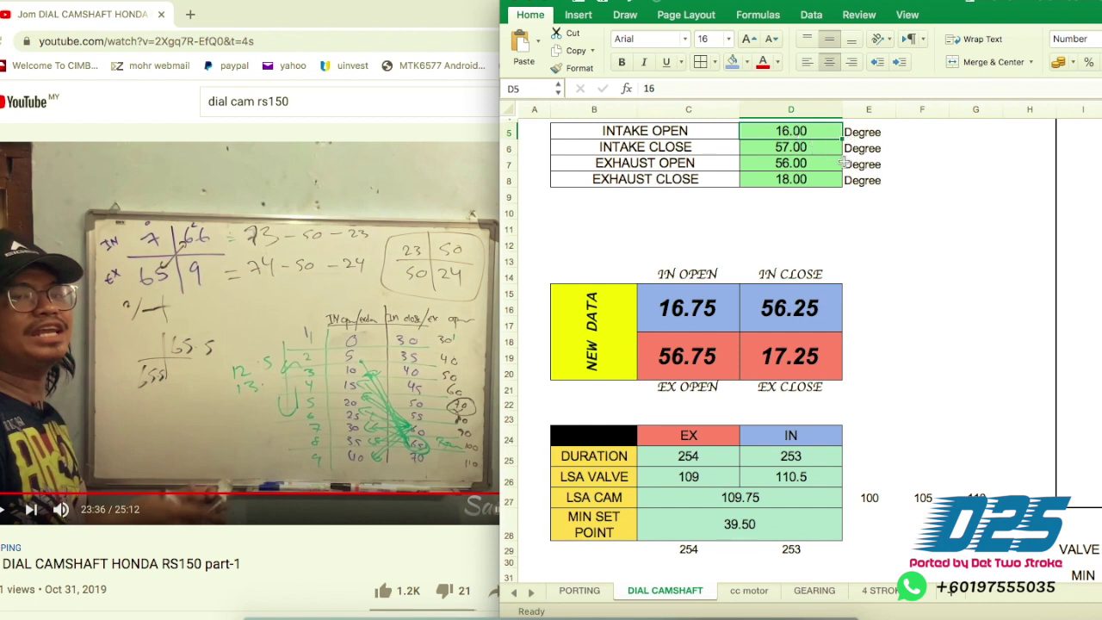
text(21)
key(Return)
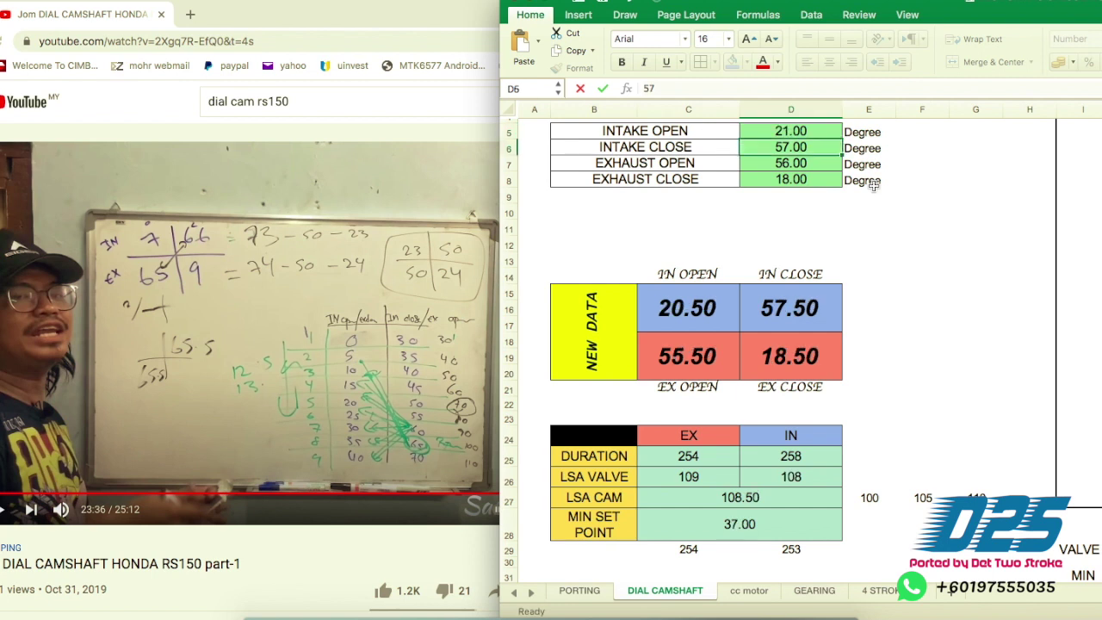
text(52)
key(Return)
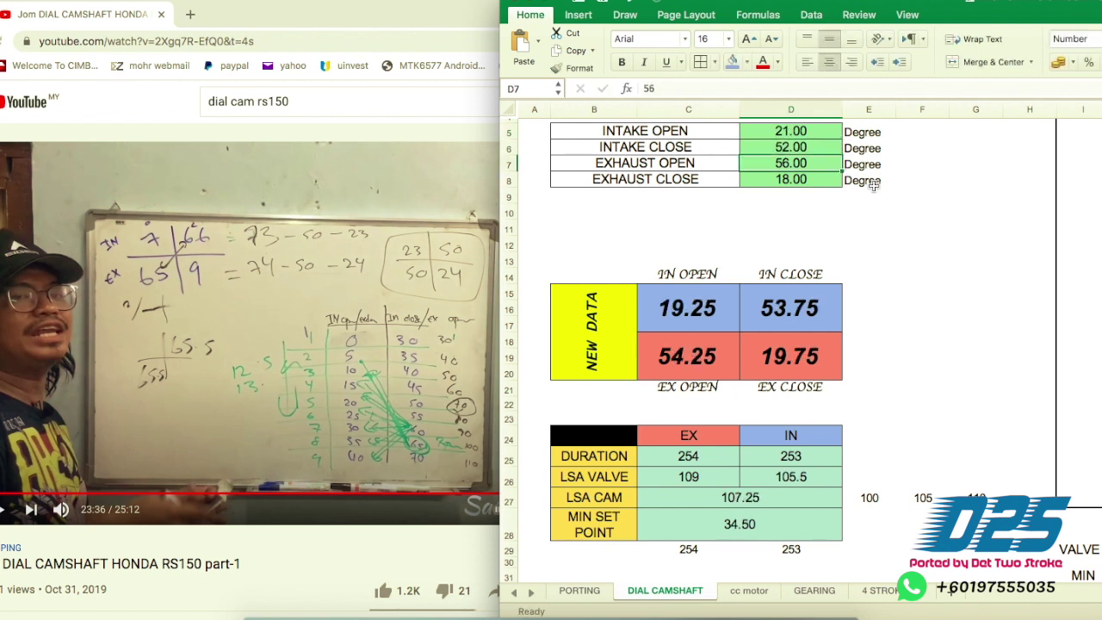
text(51)
key(Return)
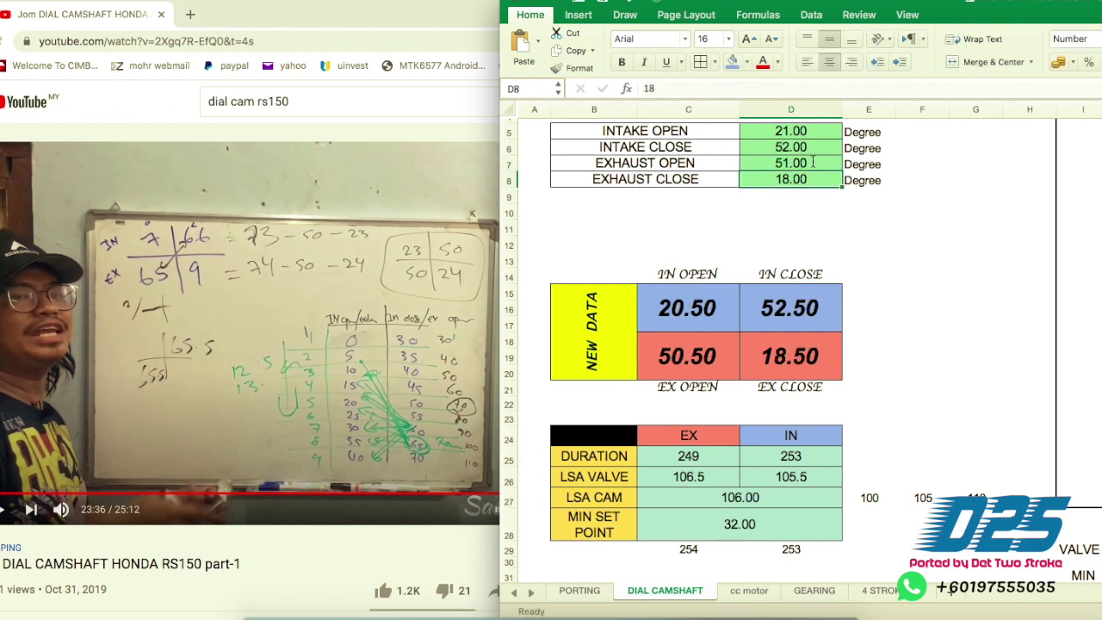
text(23)
key(Return)
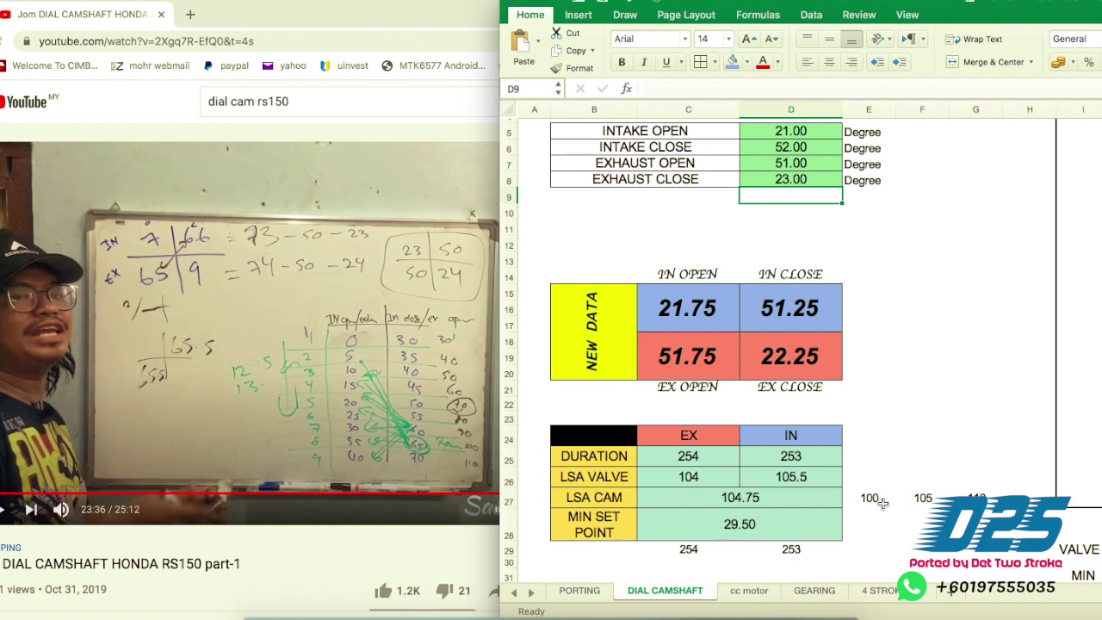
Set the camshaft data to intake open 26, intake close 47, exhaust open 46 and exhaust close 28 degrees.
click(800, 129)
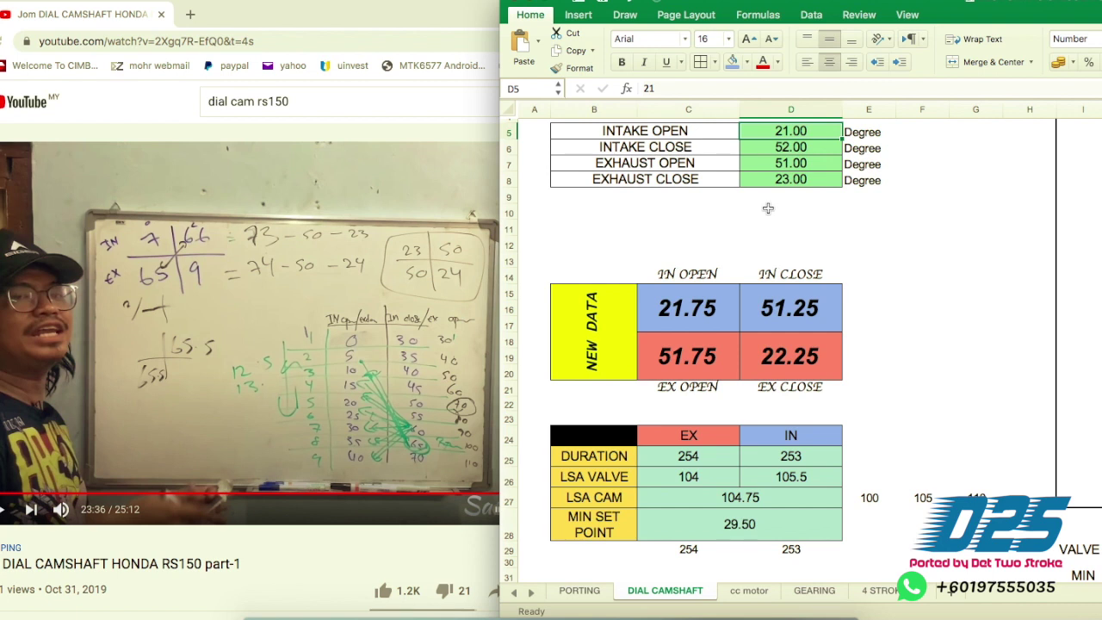
text(26)
key(Return)
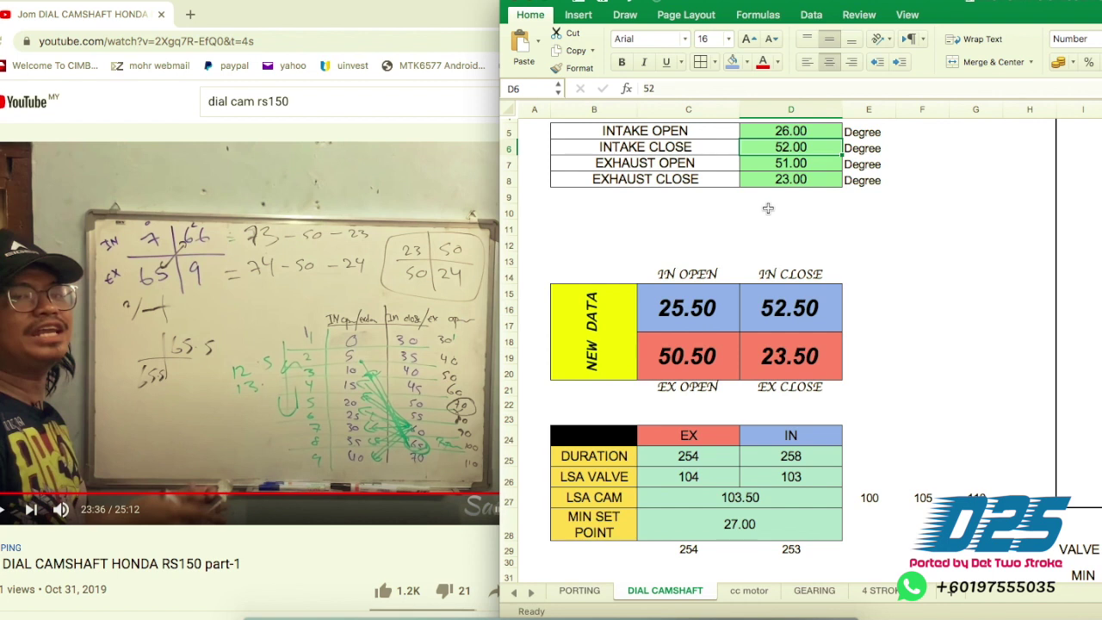
text(47)
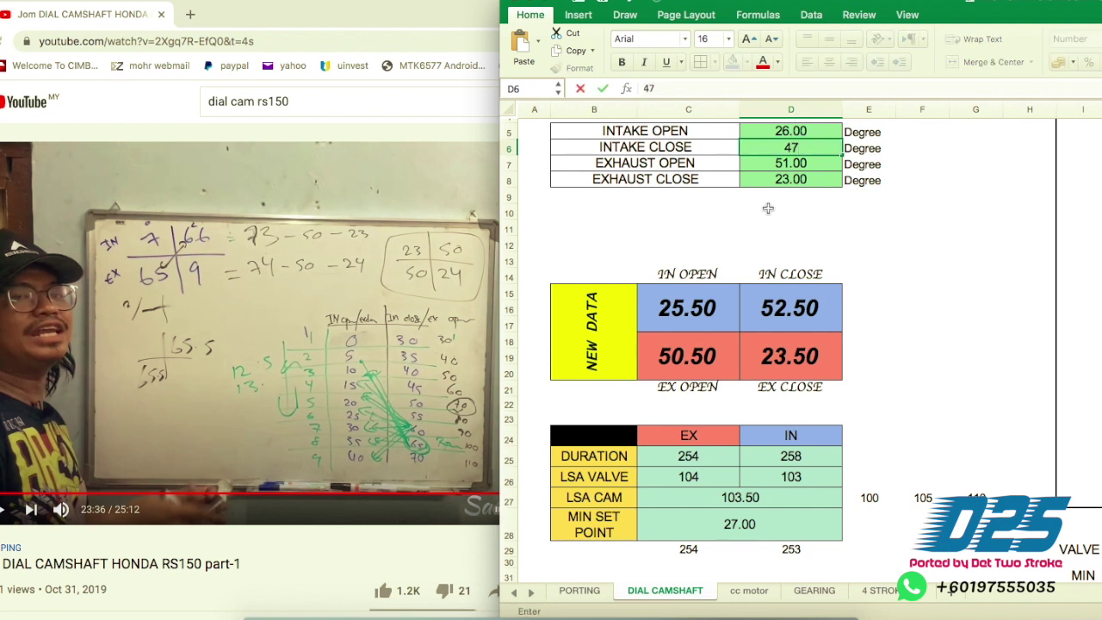
key(Return)
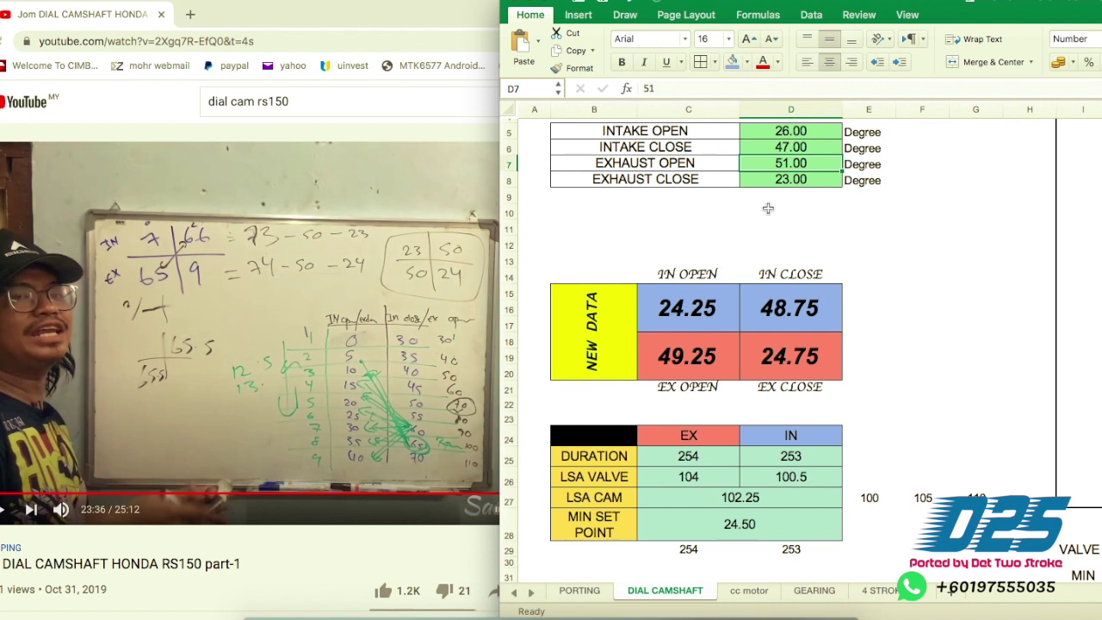
text(46)
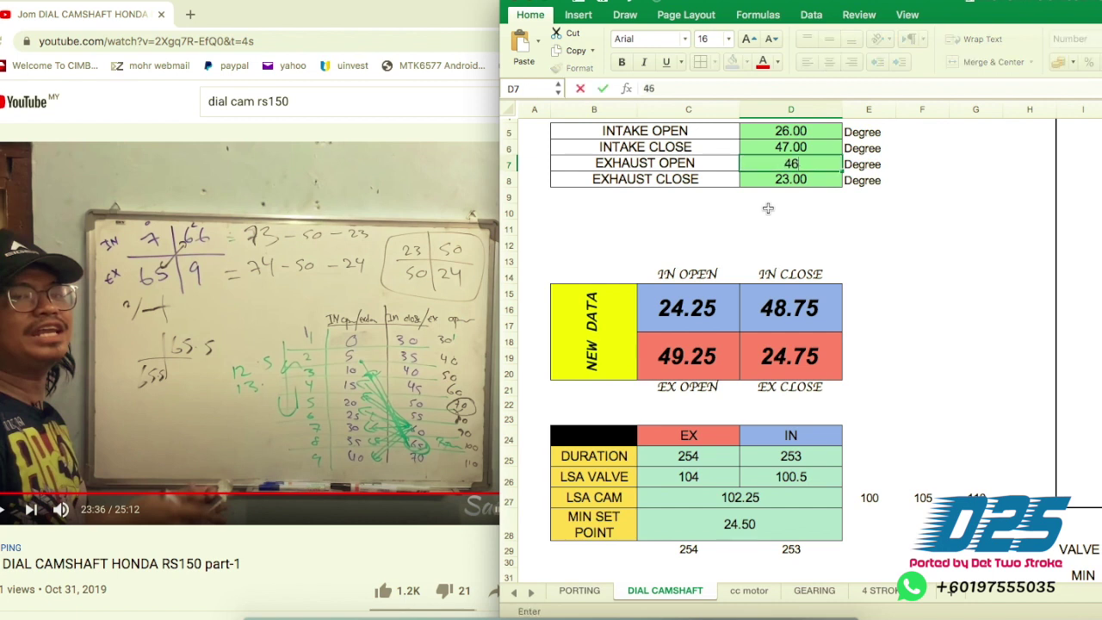
key(Return)
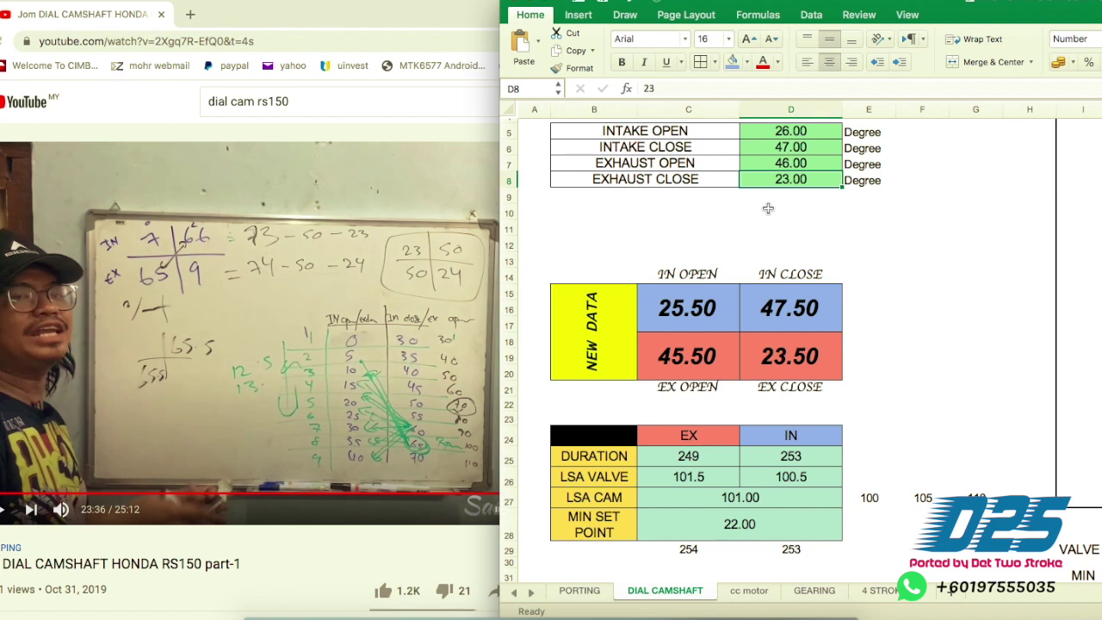
text(28)
key(Return)
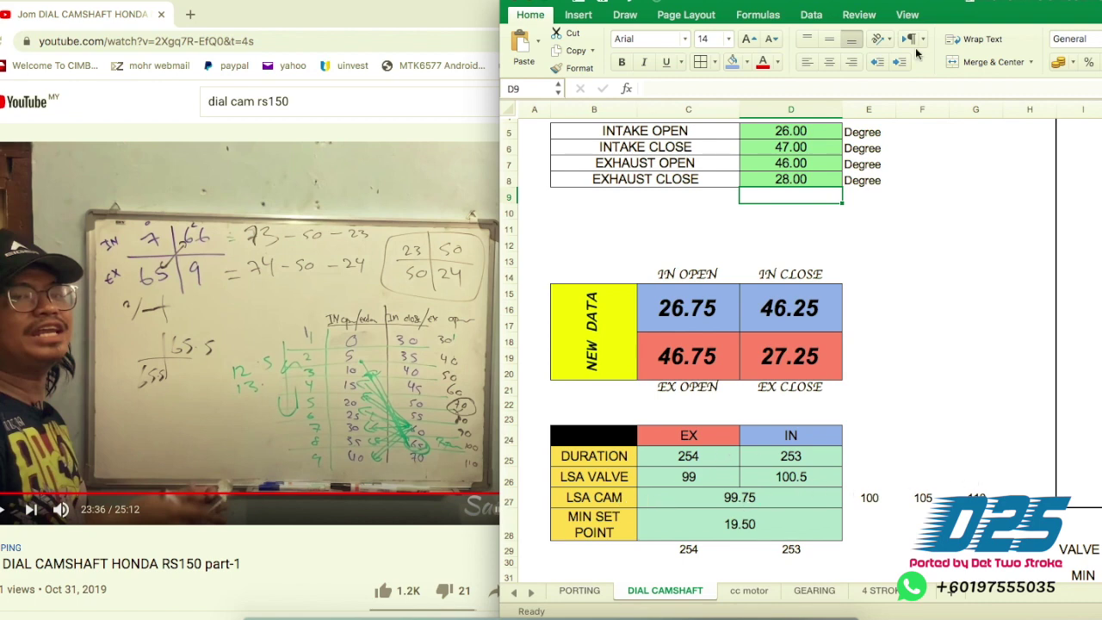
Bring the whole spreadsheet window into view and examine the compression, valve lift and exhaust megaphone sections of the DIAL CAMSHAFT sheet.
drag(901, 2, 424, 2)
scroll(487, 239, down, 3)
scroll(487, 239, right, 2)
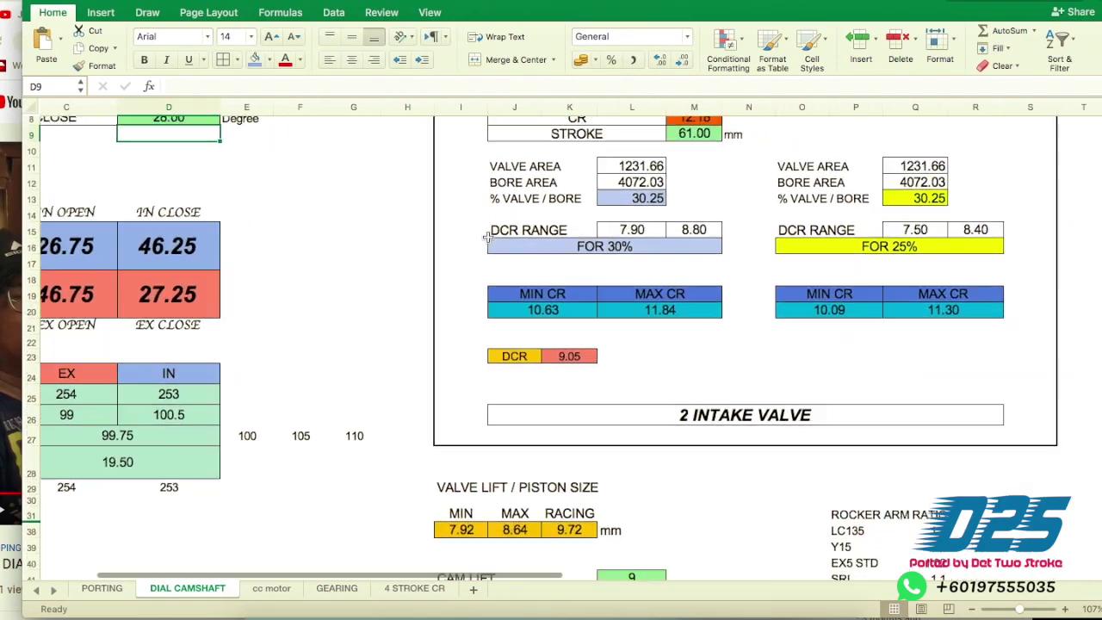
scroll(488, 238, down, 8)
scroll(488, 238, right, 3)
scroll(487, 238, left, 3)
scroll(488, 238, down, 13)
scroll(487, 238, right, 4)
scroll(487, 237, down, 2)
scroll(488, 236, left, 2)
scroll(494, 235, left, 3)
scroll(494, 235, down, 1)
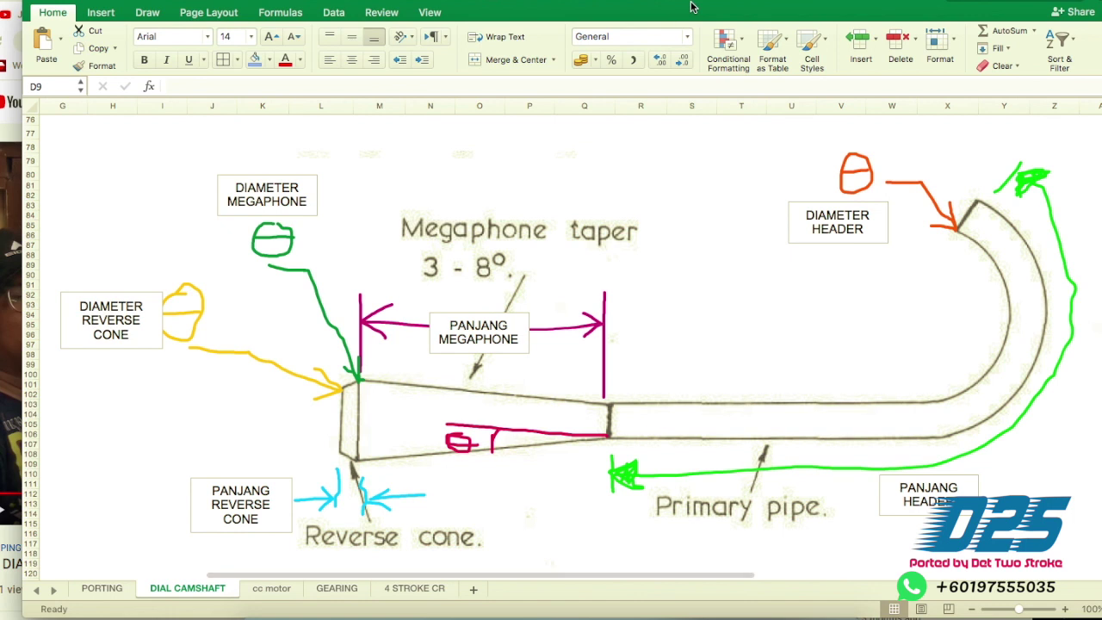
drag(691, 7, 680, 5)
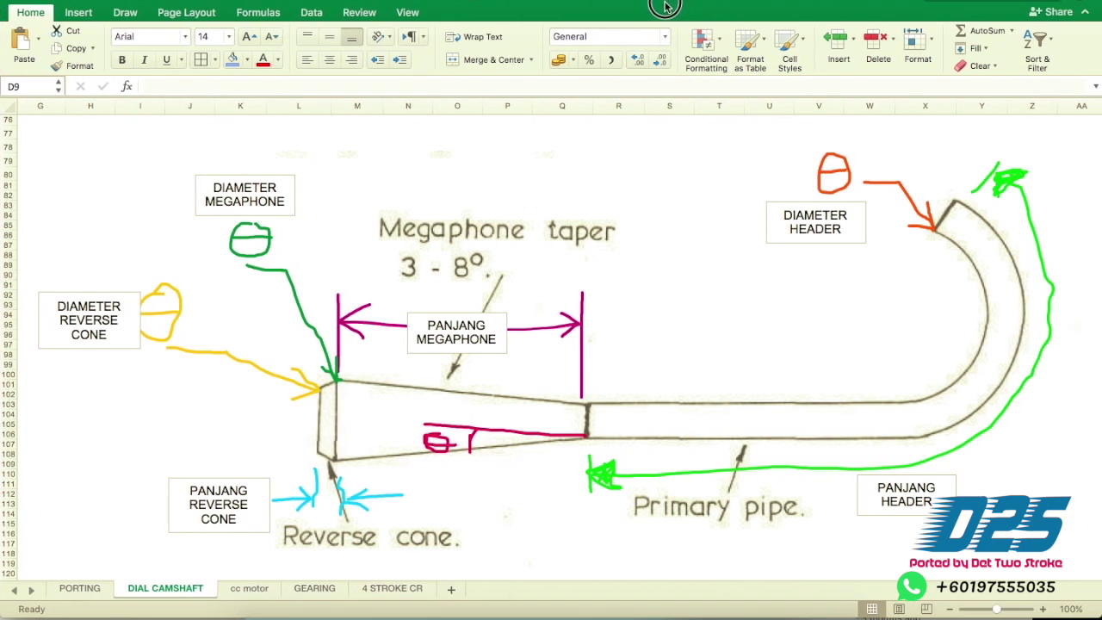